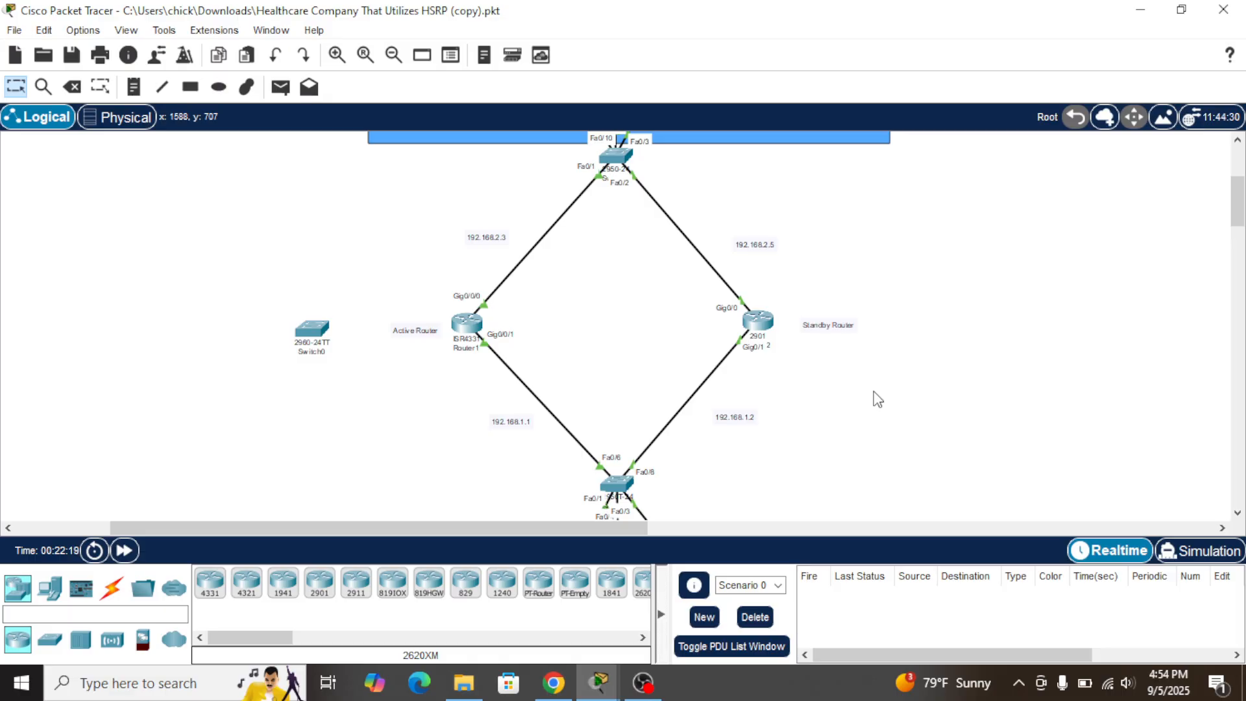
# Open Router2's command line to look through its output, then return to the topology
pyautogui.scroll(3, 878, 399)
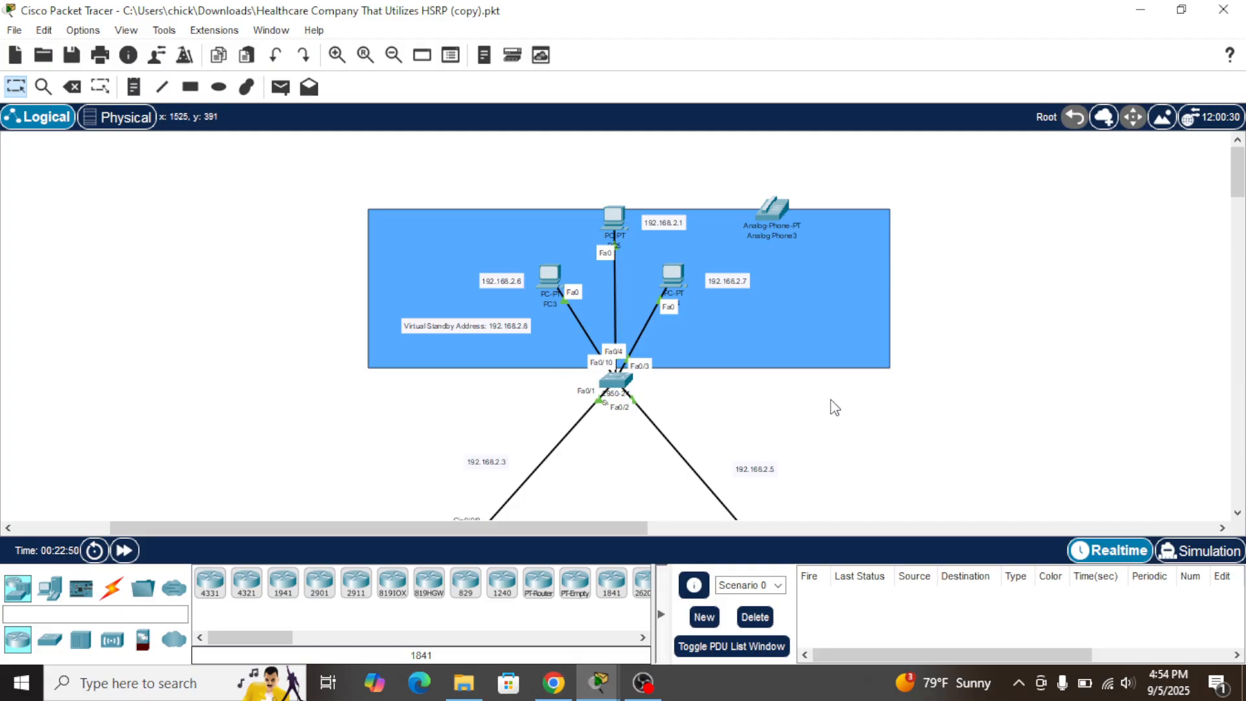
pyautogui.scroll(-10, 831, 401)
pyautogui.scroll(-5, 834, 407)
pyautogui.scroll(8, 834, 406)
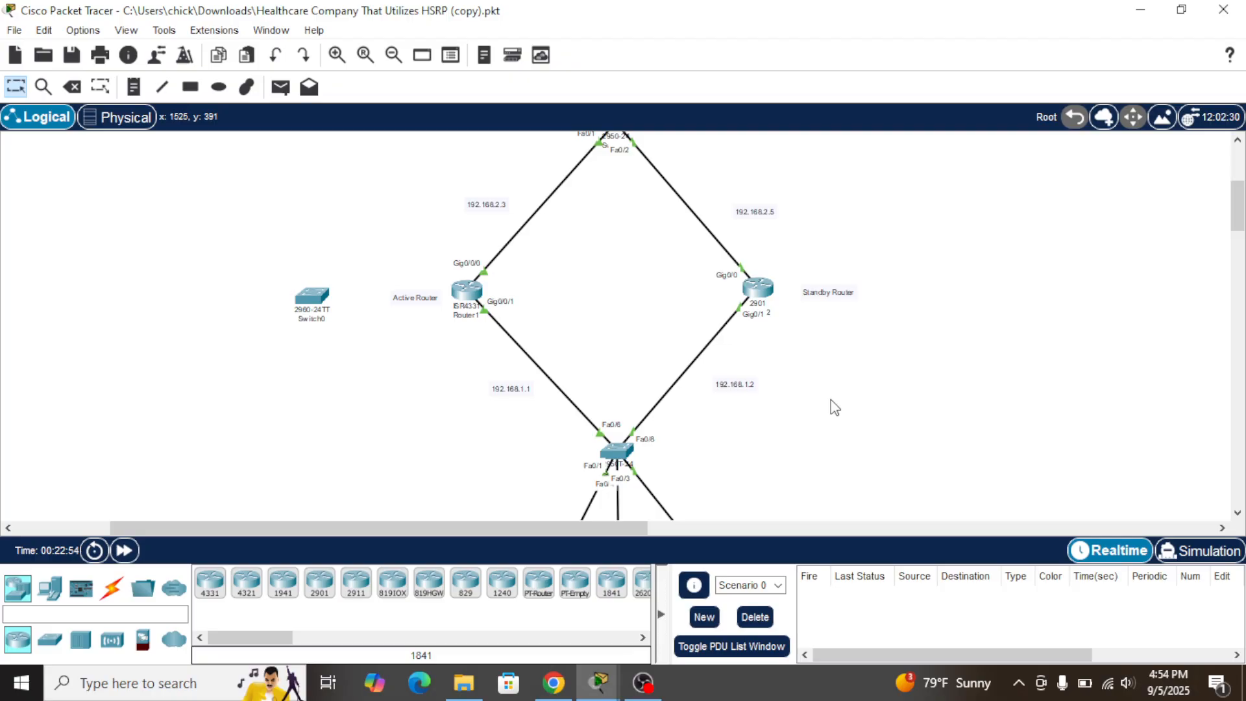
pyautogui.scroll(3, 834, 407)
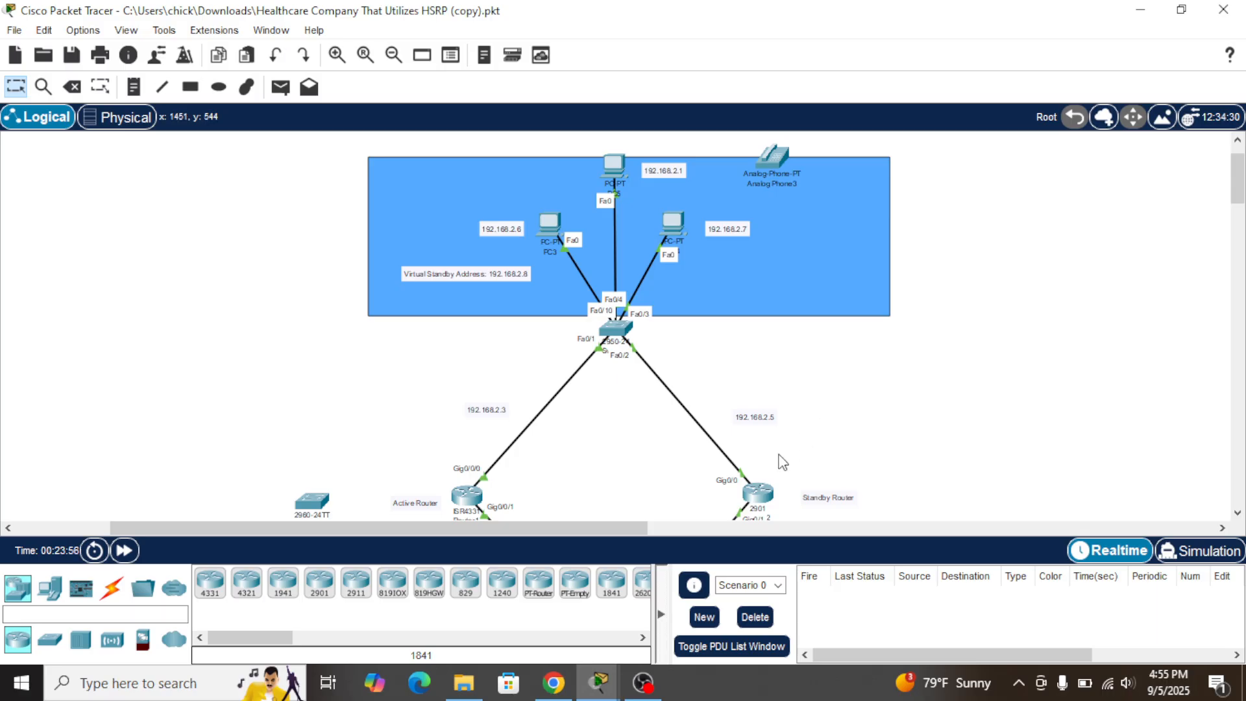
pyautogui.click(760, 495)
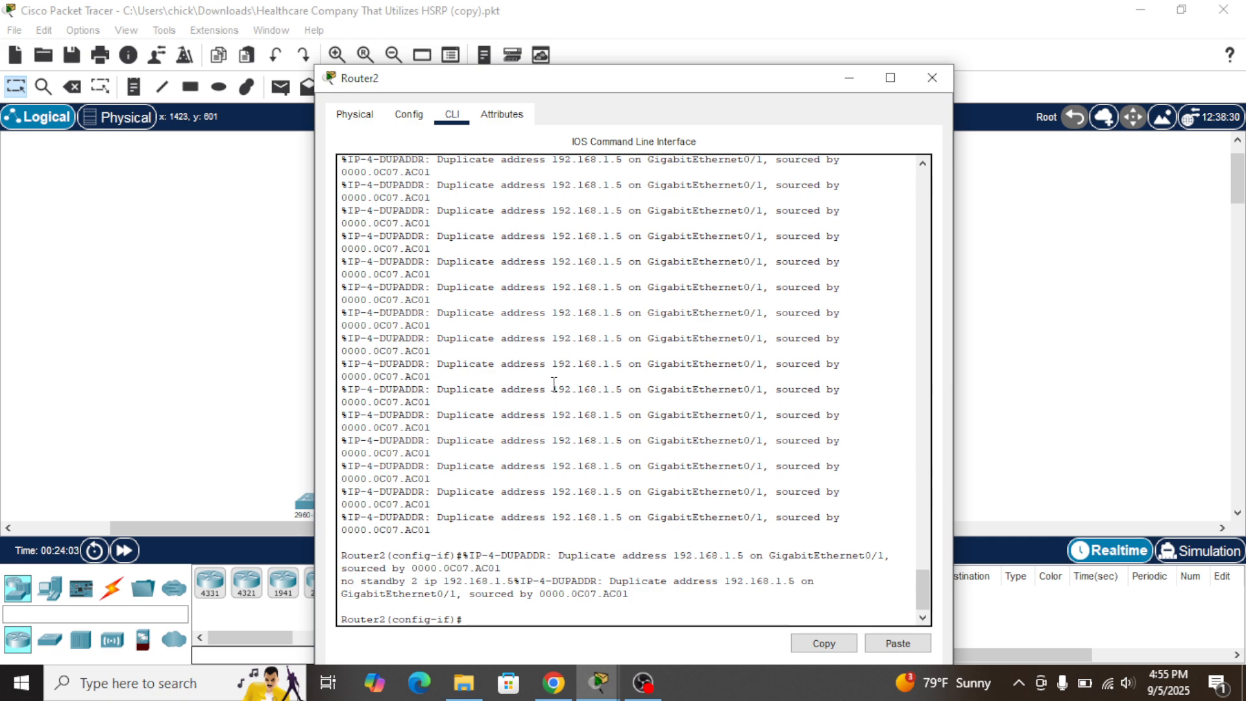
pyautogui.scroll(1, 554, 384)
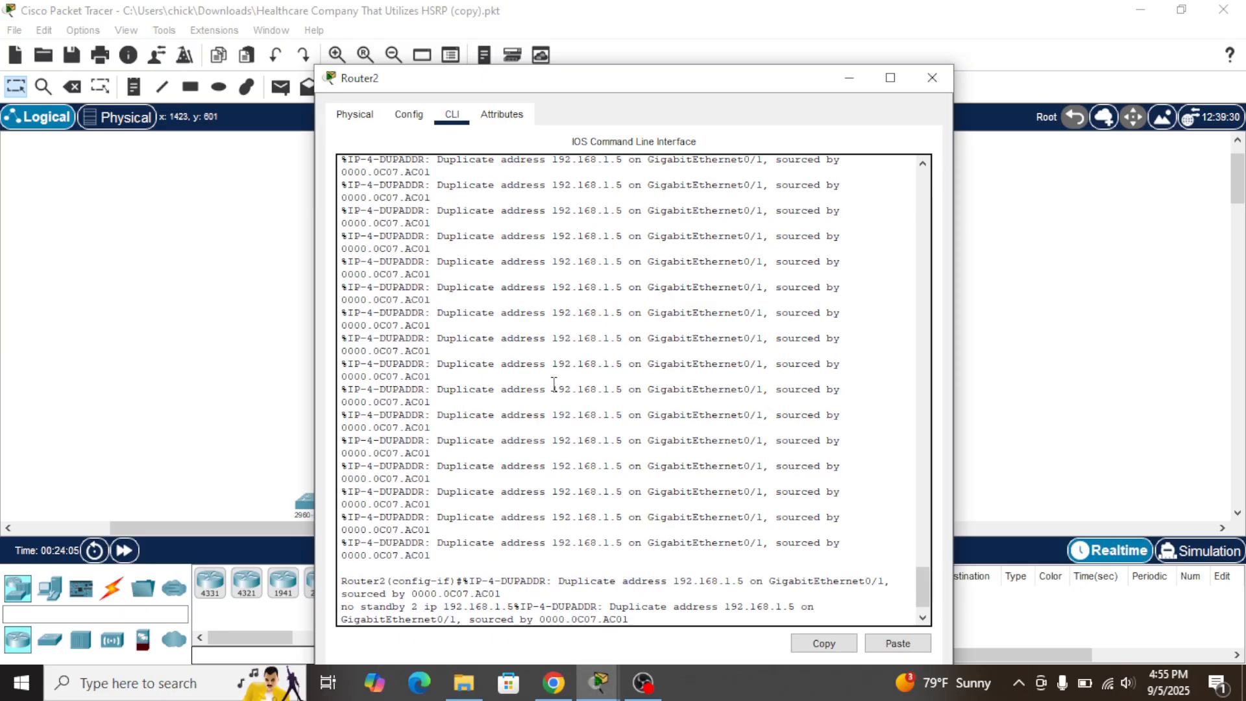
pyautogui.scroll(3, 554, 384)
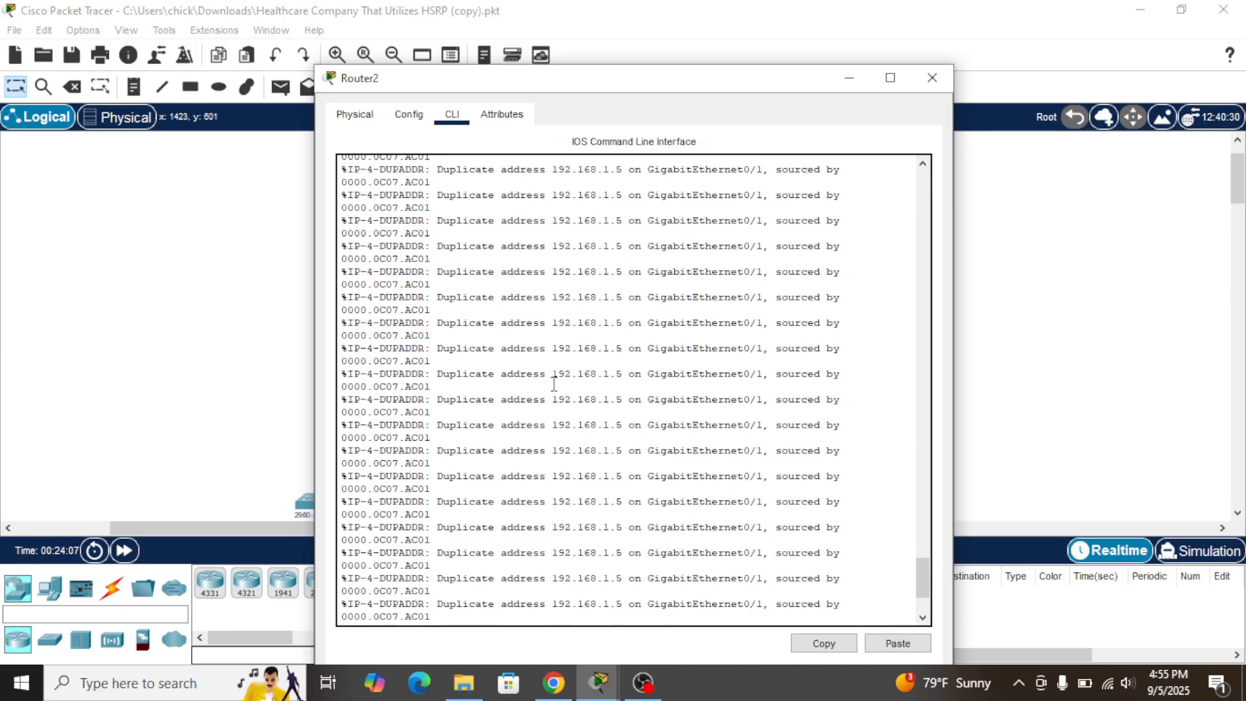
pyautogui.scroll(2, 553, 384)
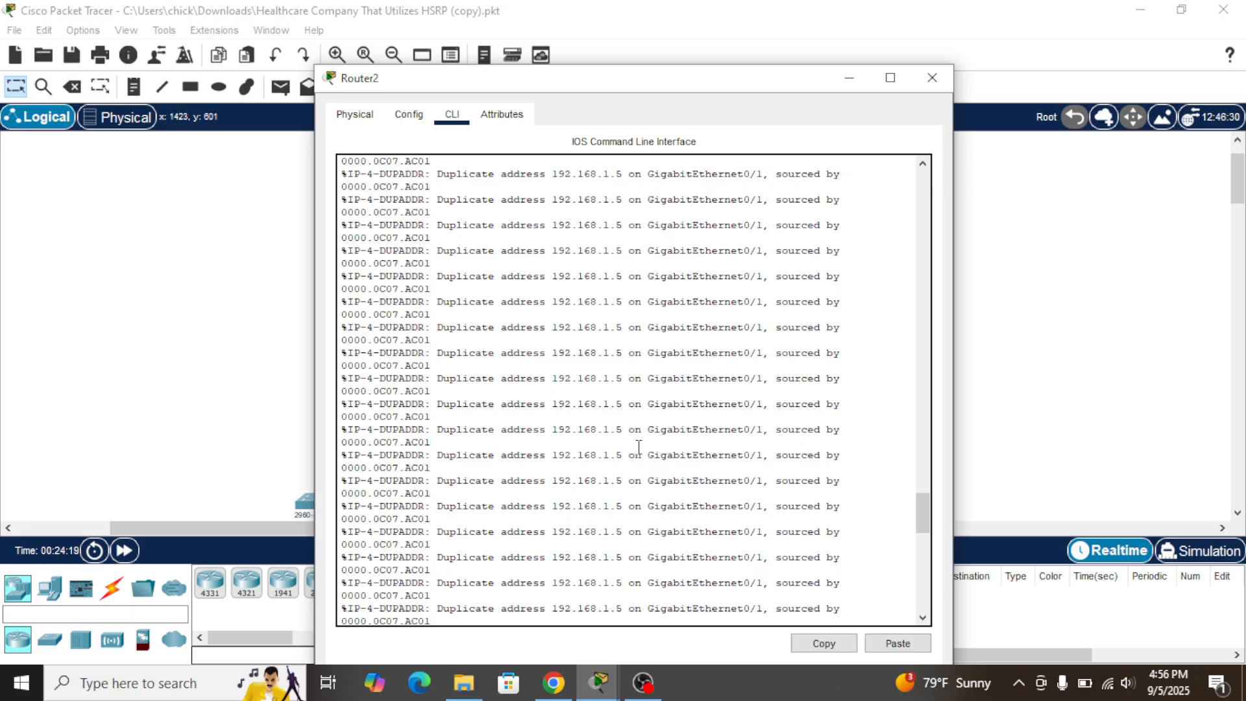
pyautogui.scroll(-20, 639, 447)
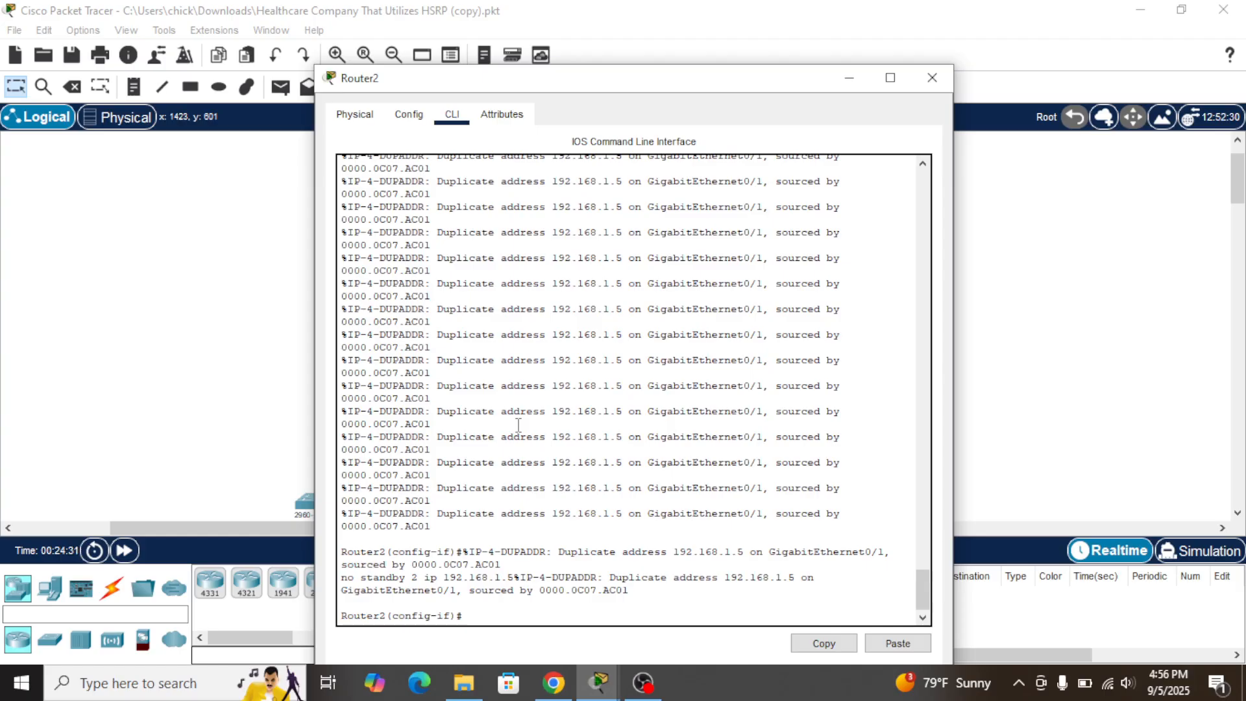
pyautogui.moveTo(545, 694)
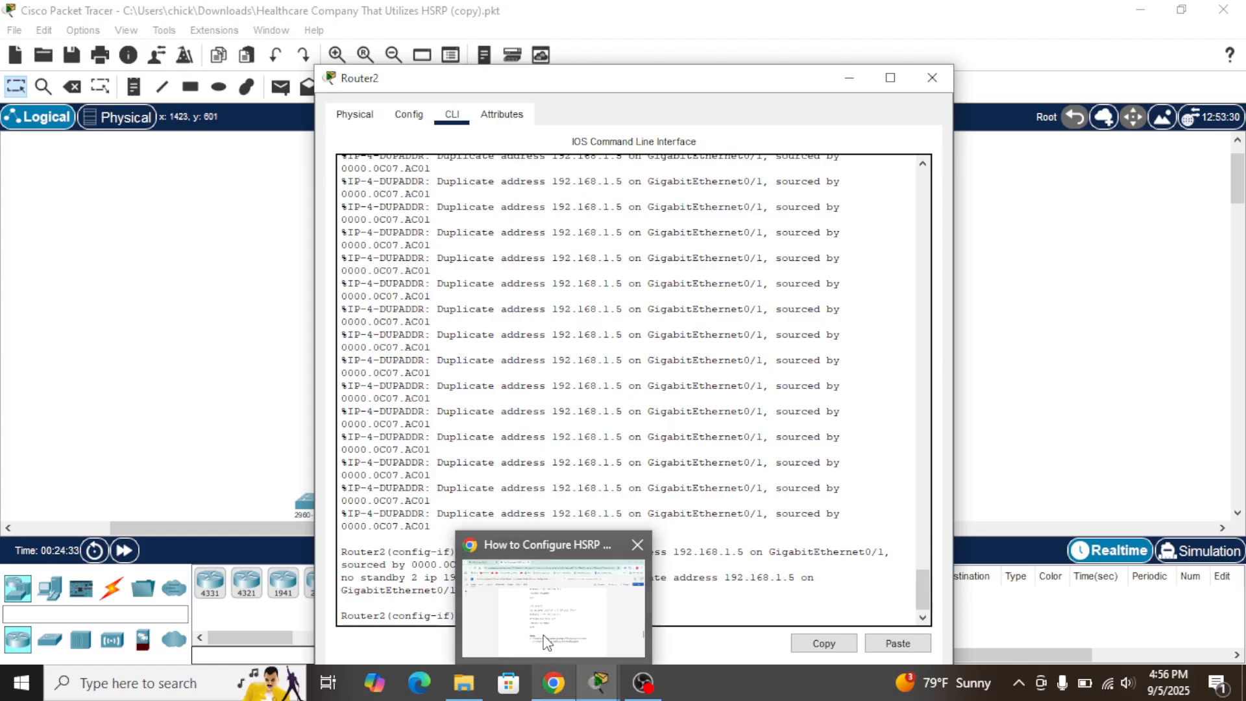
pyautogui.moveTo(537, 599)
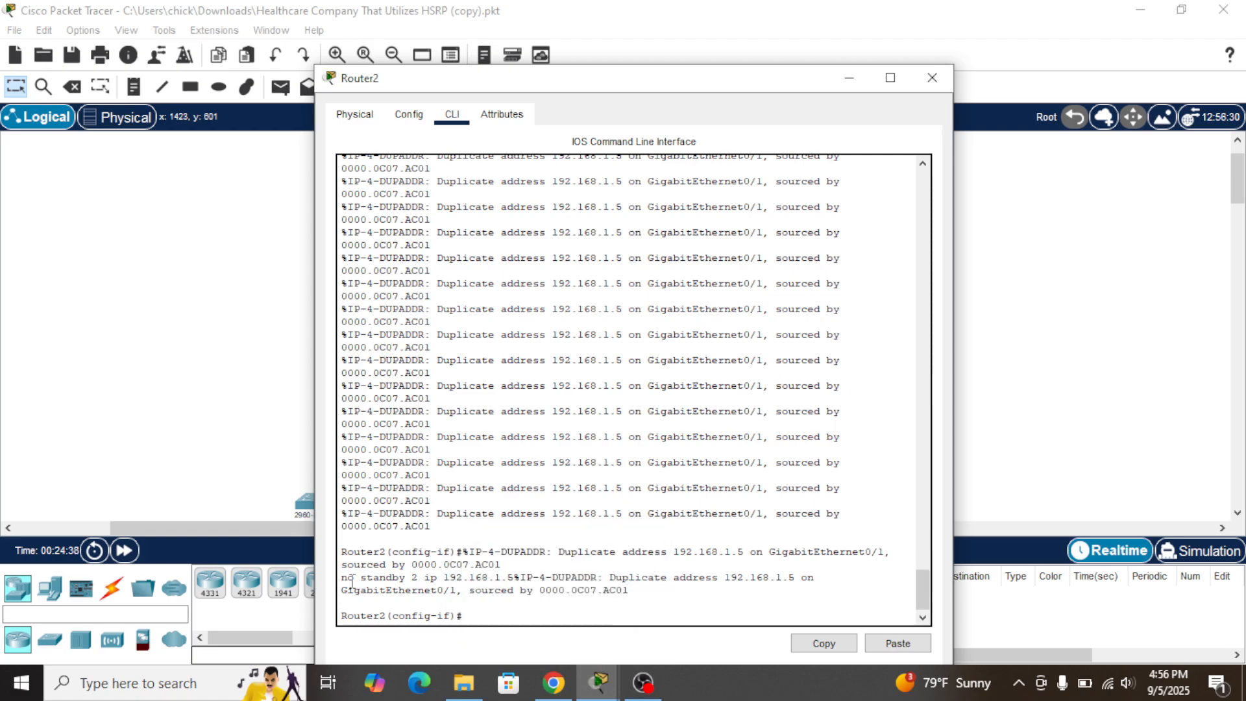
pyautogui.click(1082, 332)
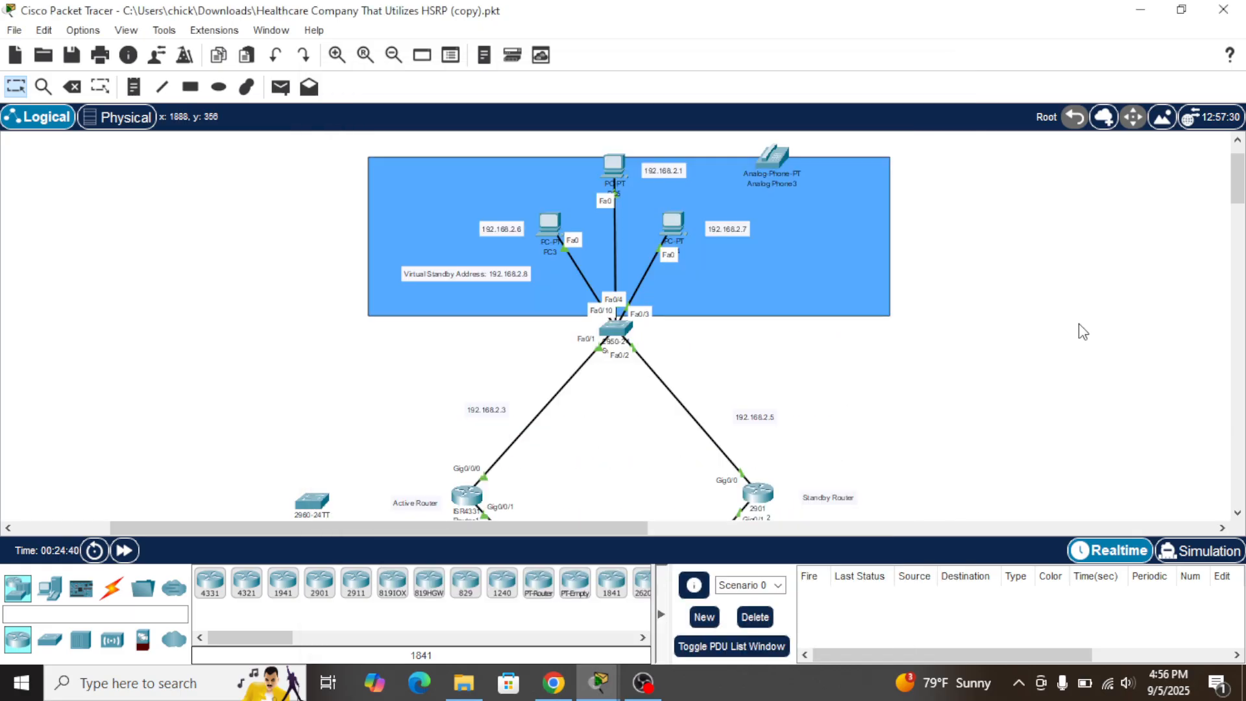
# In Router2's CLI, highlight the standby 2 ip 192.168.1.5 command and the GigabitEthernet0/1 duplicate-address error
pyautogui.click(758, 494)
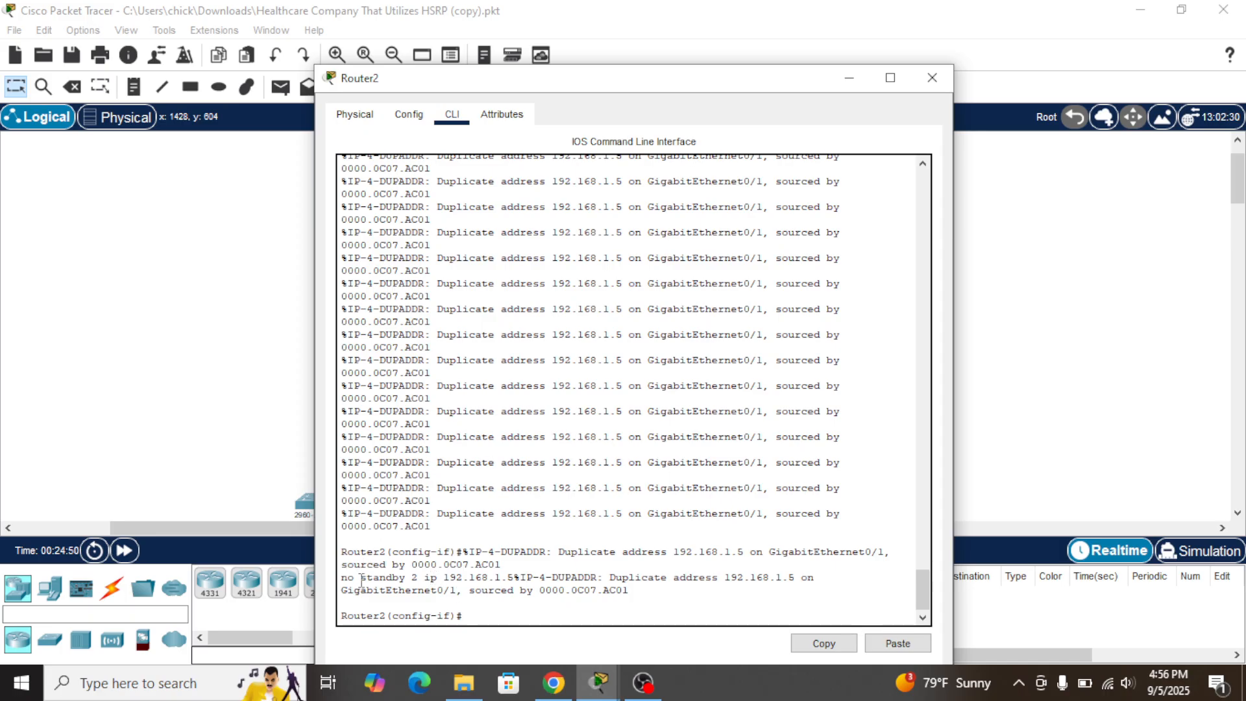
pyautogui.moveTo(362, 582); pyautogui.dragTo(516, 578)
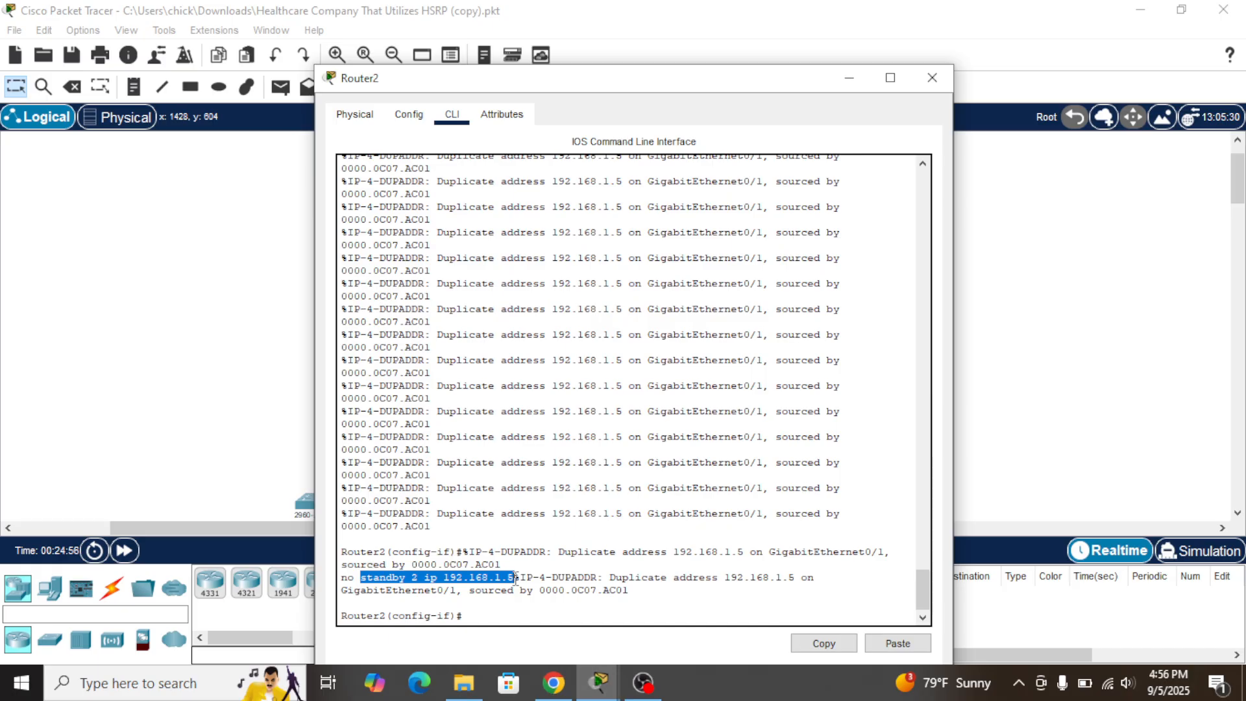
pyautogui.click(559, 490)
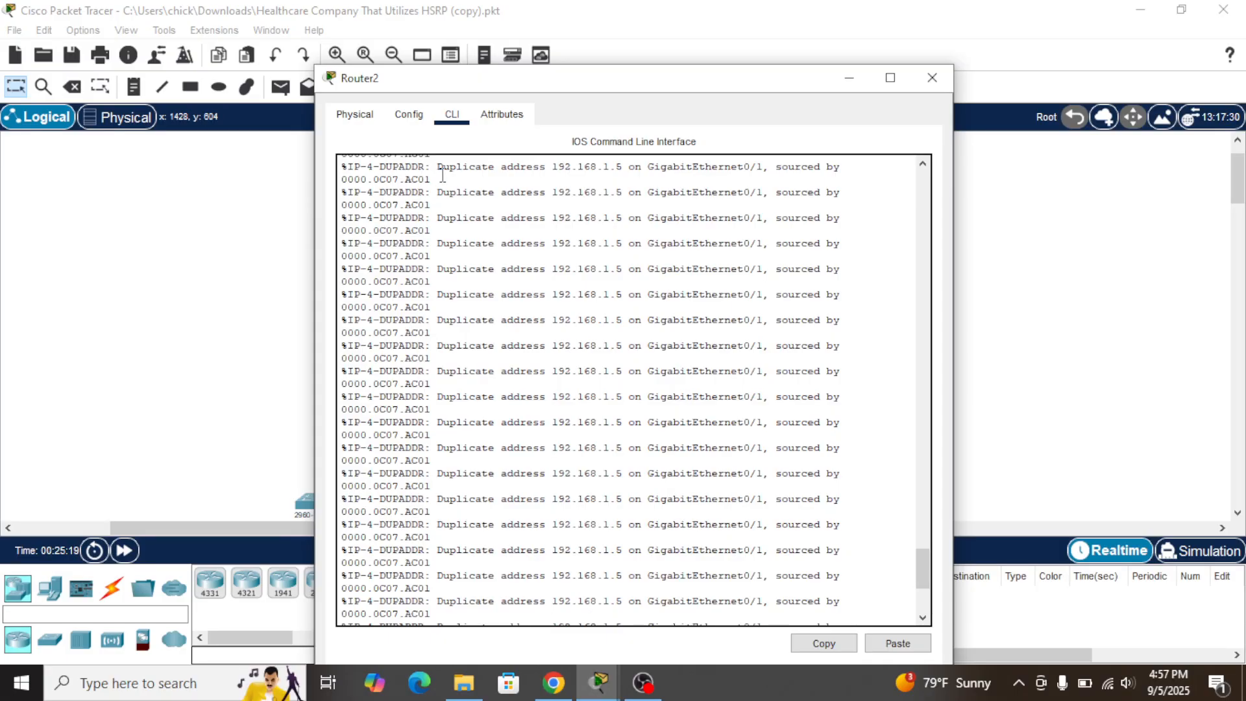
pyautogui.moveTo(437, 167); pyautogui.dragTo(630, 172)
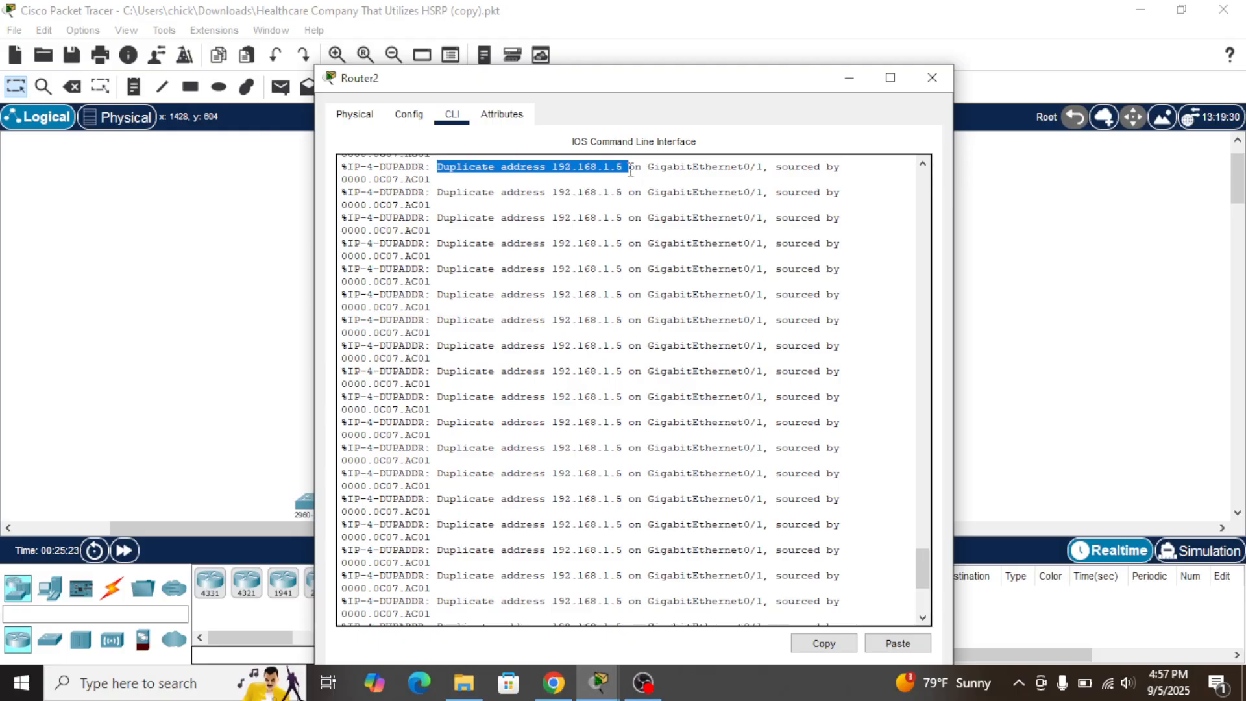
pyautogui.moveTo(631, 172); pyautogui.dragTo(766, 169)
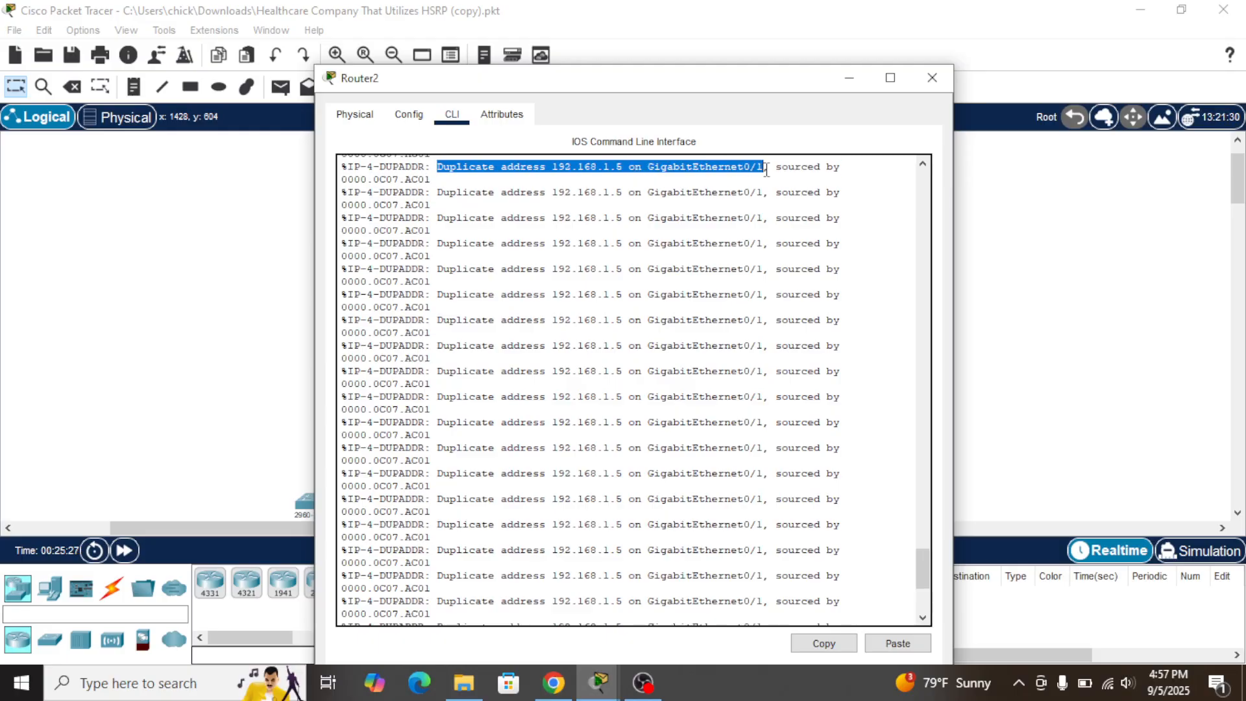
pyautogui.click(1110, 281)
# Run 'do sh r' on Router2 and page through its running configuration
pyautogui.scroll(-3, 854, 353)
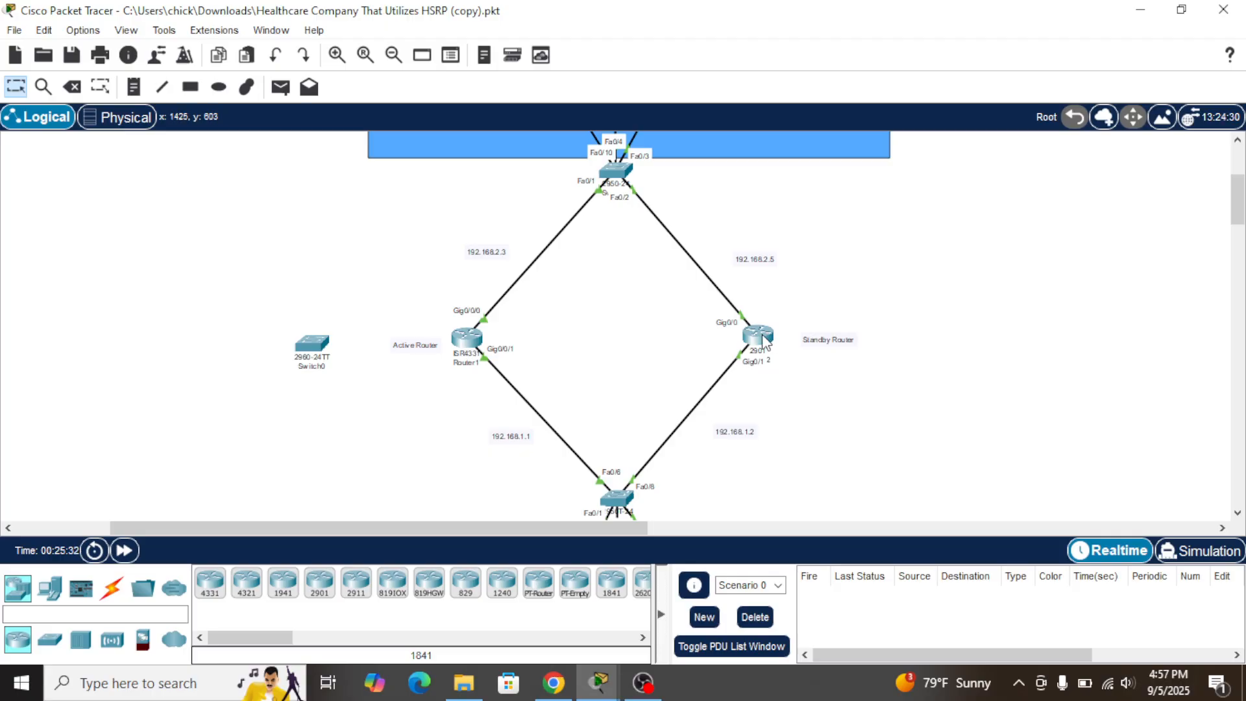
pyautogui.moveTo(762, 338)
pyautogui.click(763, 330)
pyautogui.scroll(-7, 540, 471)
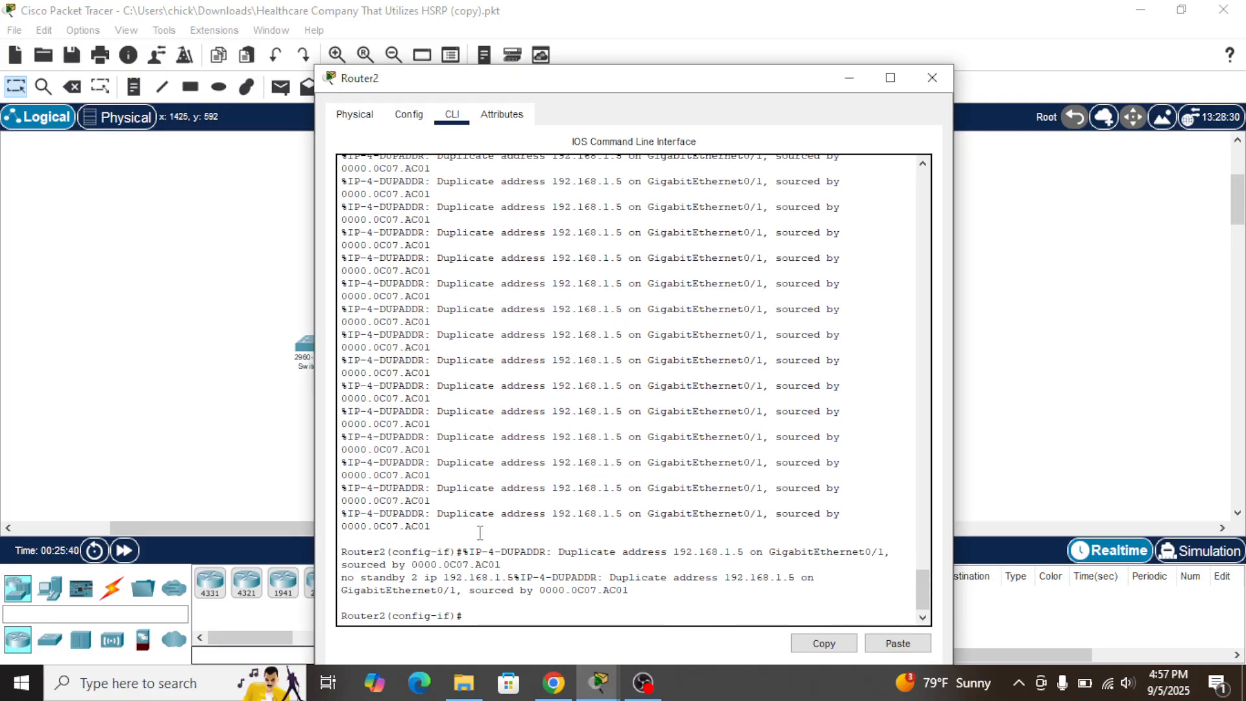
pyautogui.click(481, 617)
pyautogui.write('do sh r')
pyautogui.press('Return')
pyautogui.press('Return')
pyautogui.press('Return')
pyautogui.press('Return')
pyautogui.press('Return')
pyautogui.press('Return')
pyautogui.press('Return')
pyautogui.press('Return')
pyautogui.press('Return')
pyautogui.press('Return')
pyautogui.press('Return')
pyautogui.press('Return')
pyautogui.press('Return')
pyautogui.press('Return')
pyautogui.press('Return')
pyautogui.press('Return')
pyautogui.press('Return')
pyautogui.press('Return')
pyautogui.press('Return')
pyautogui.press('Return')
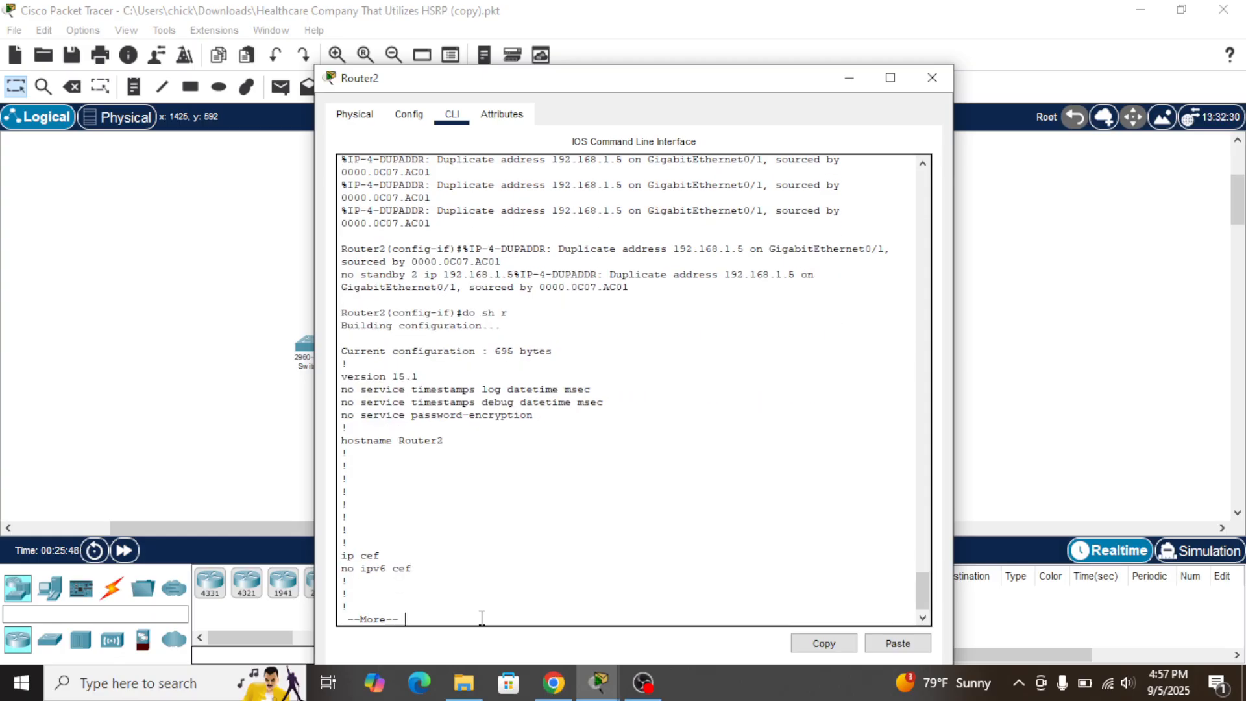
pyautogui.press('Return')
pyautogui.press('Return')
pyautogui.press('Return')
pyautogui.press('Return')
pyautogui.press('Return')
pyautogui.press('Return')
pyautogui.press('Return')
pyautogui.press('Return')
pyautogui.press('Return')
pyautogui.press('Return')
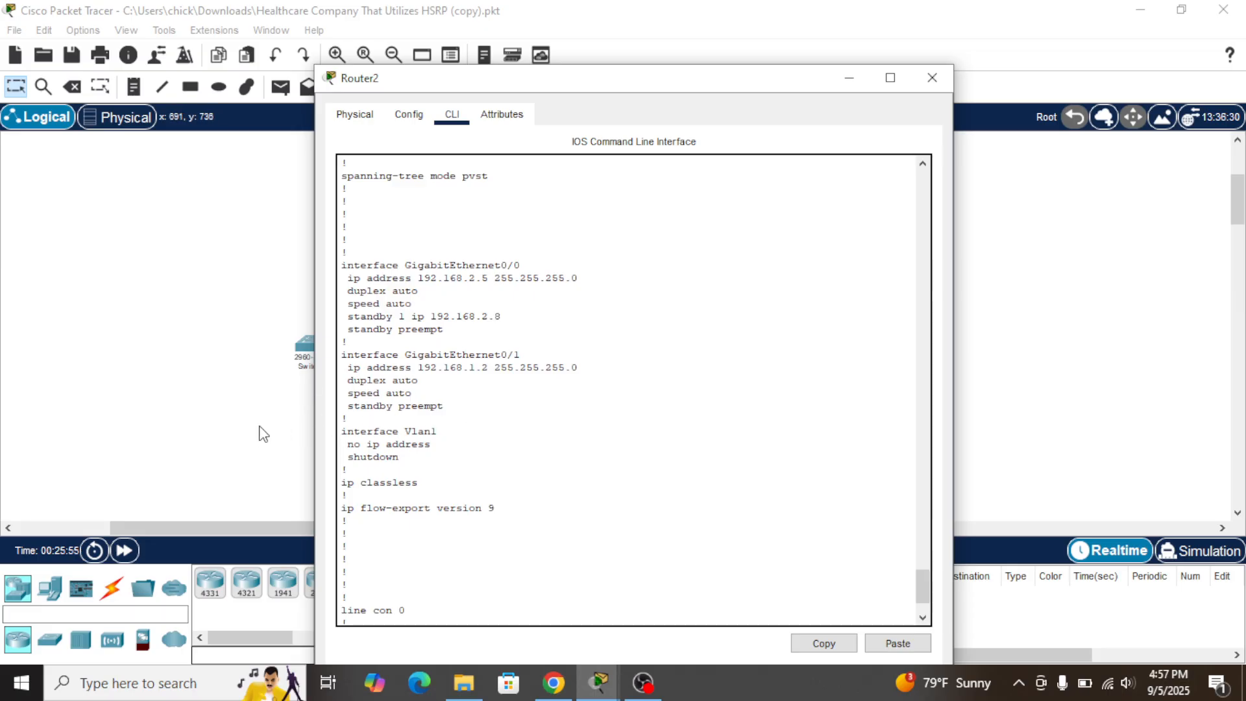
pyautogui.click(240, 429)
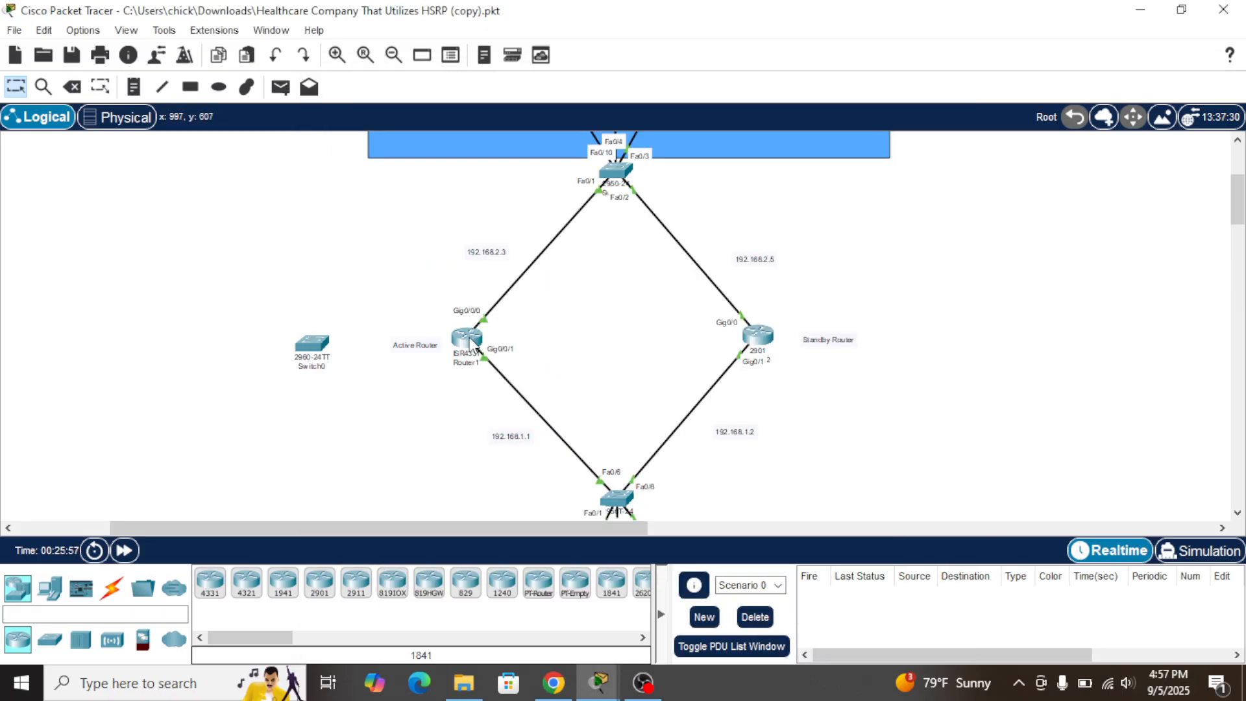
# Run 'sh r' in Router1's CLI and page through its running configuration
pyautogui.moveTo(470, 341)
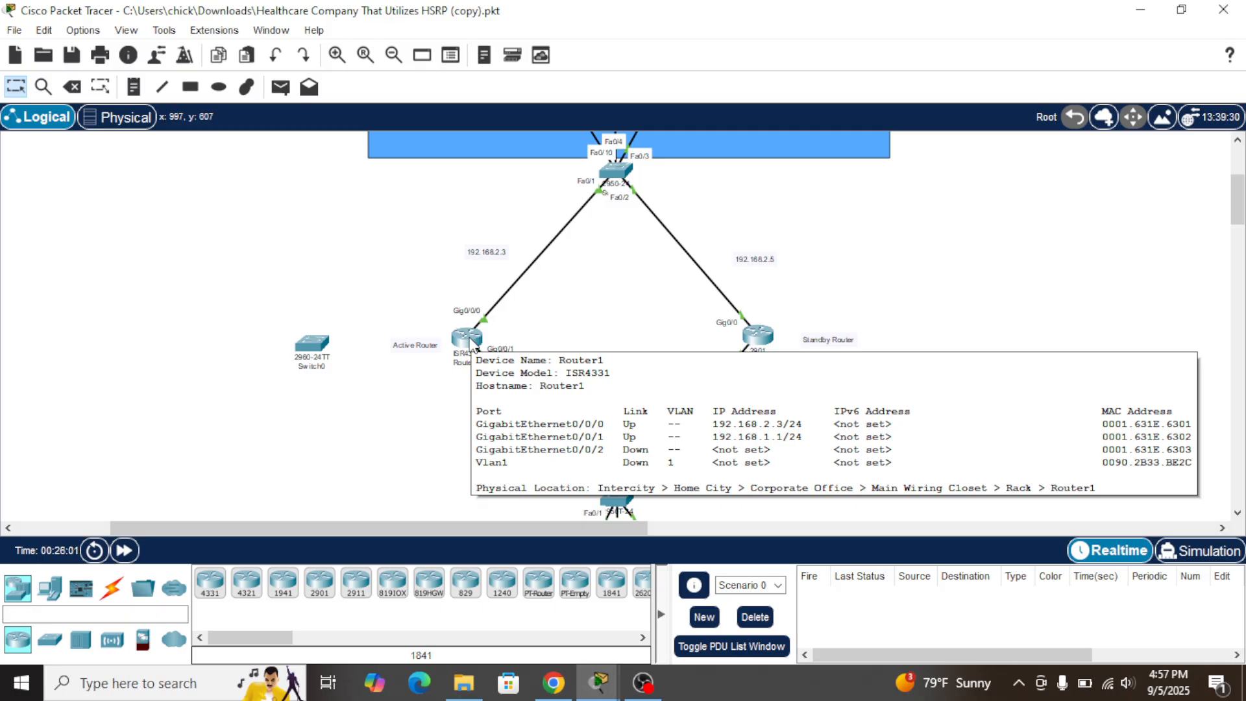
pyautogui.click(469, 341)
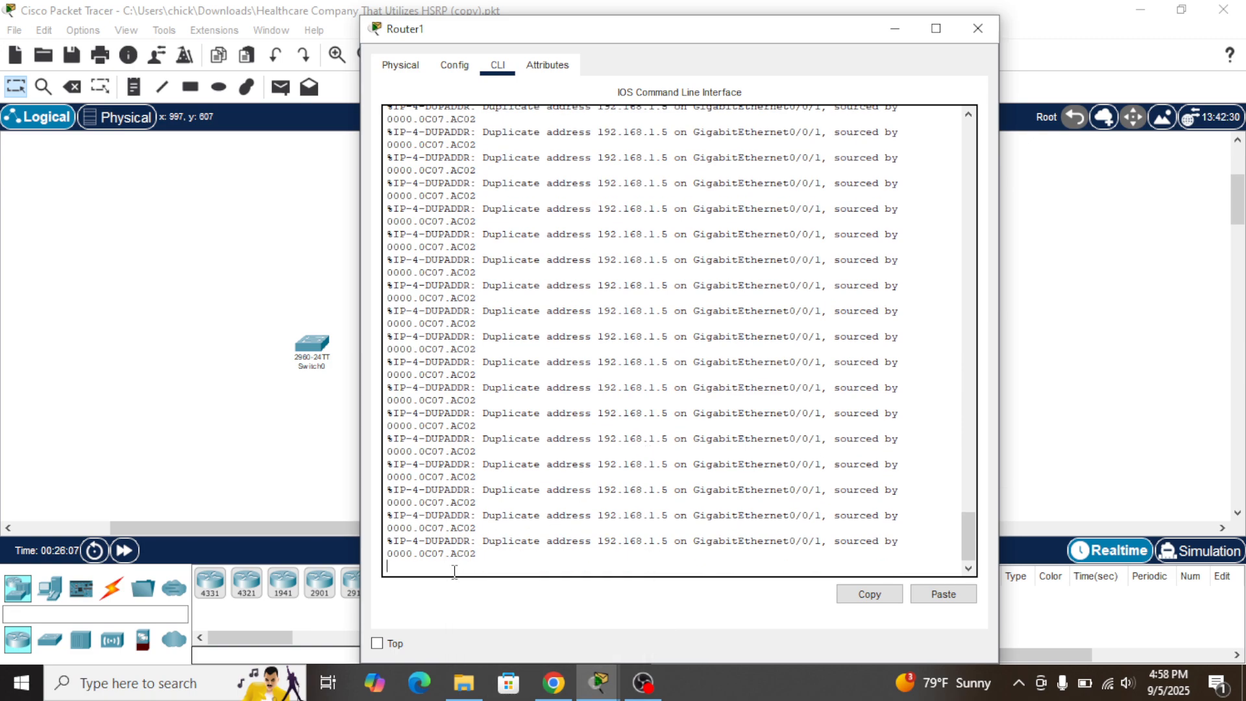
pyautogui.press('Return')
pyautogui.press('Return')
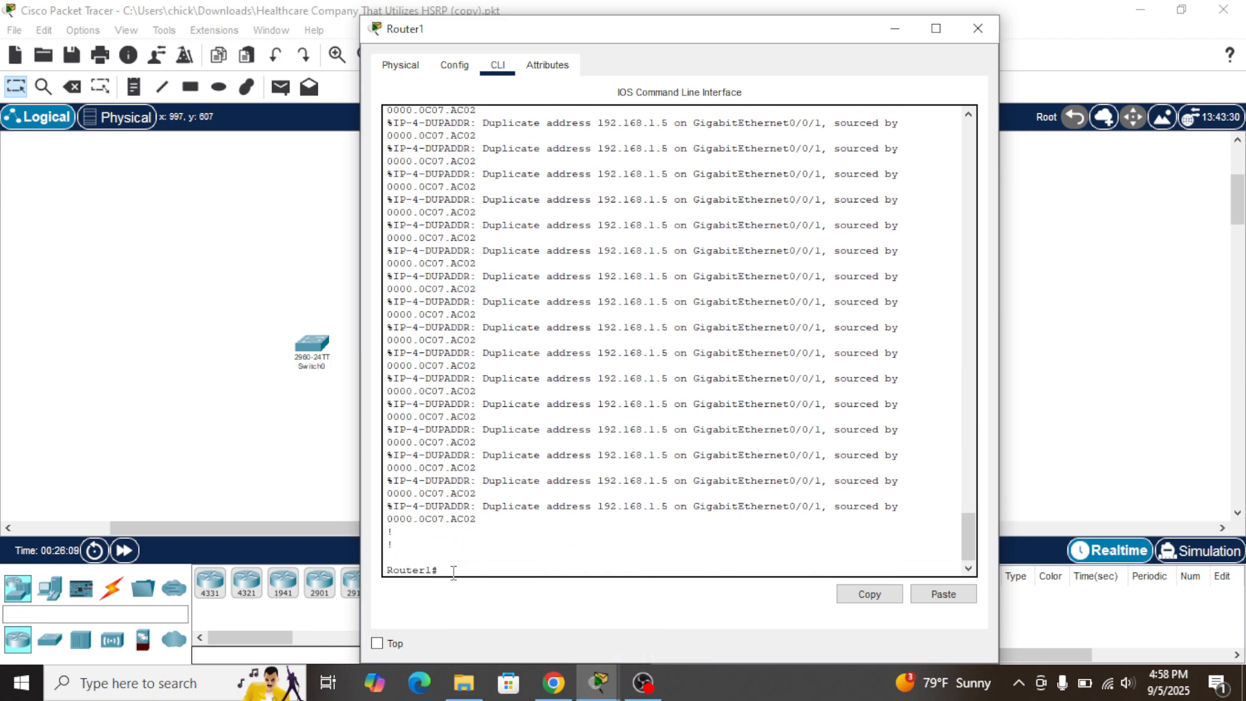
pyautogui.write('sh r')
pyautogui.press('Return')
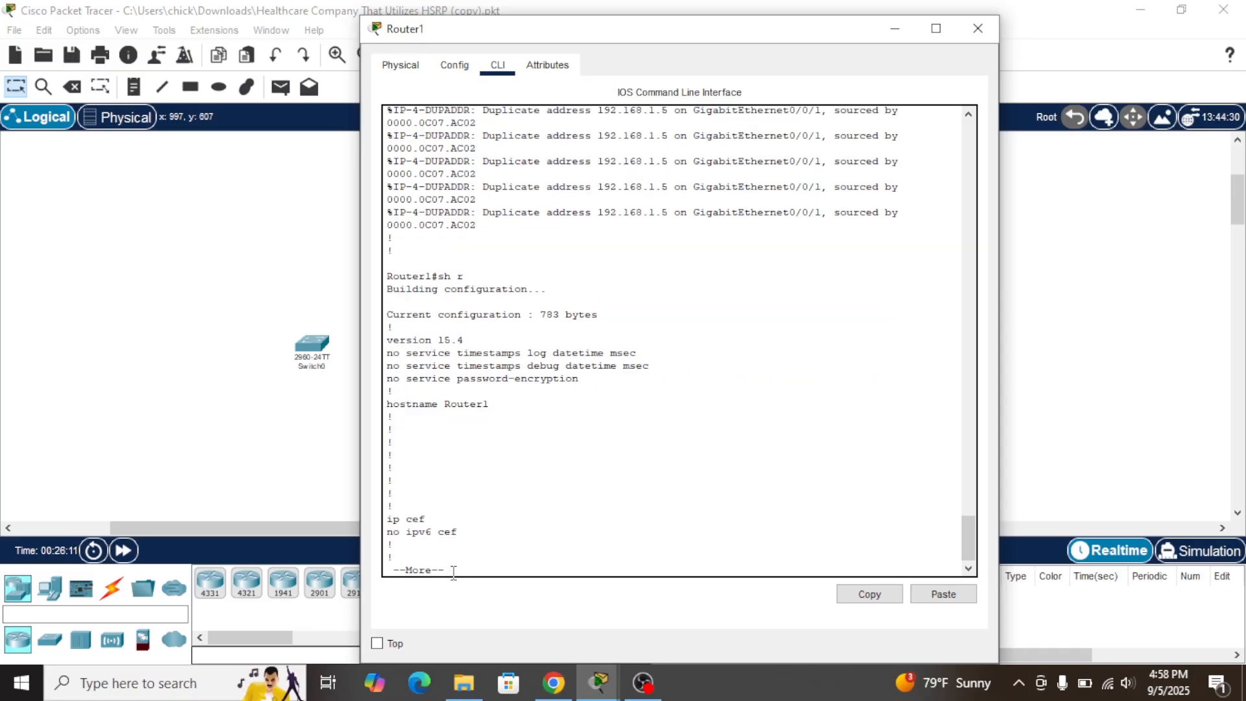
pyautogui.press('Return')
pyautogui.press('Return')
pyautogui.press('Return')
pyautogui.press('Return')
pyautogui.press('Return')
pyautogui.press('Return')
pyautogui.press('Return')
pyautogui.press('Return')
pyautogui.press('Return')
pyautogui.press('Return')
pyautogui.press('Return')
pyautogui.press('Return')
pyautogui.press('Return')
pyautogui.press('Return')
pyautogui.press('Return')
pyautogui.press('Return')
pyautogui.press('Return')
pyautogui.press('Return')
pyautogui.press('Return')
pyautogui.press('Return')
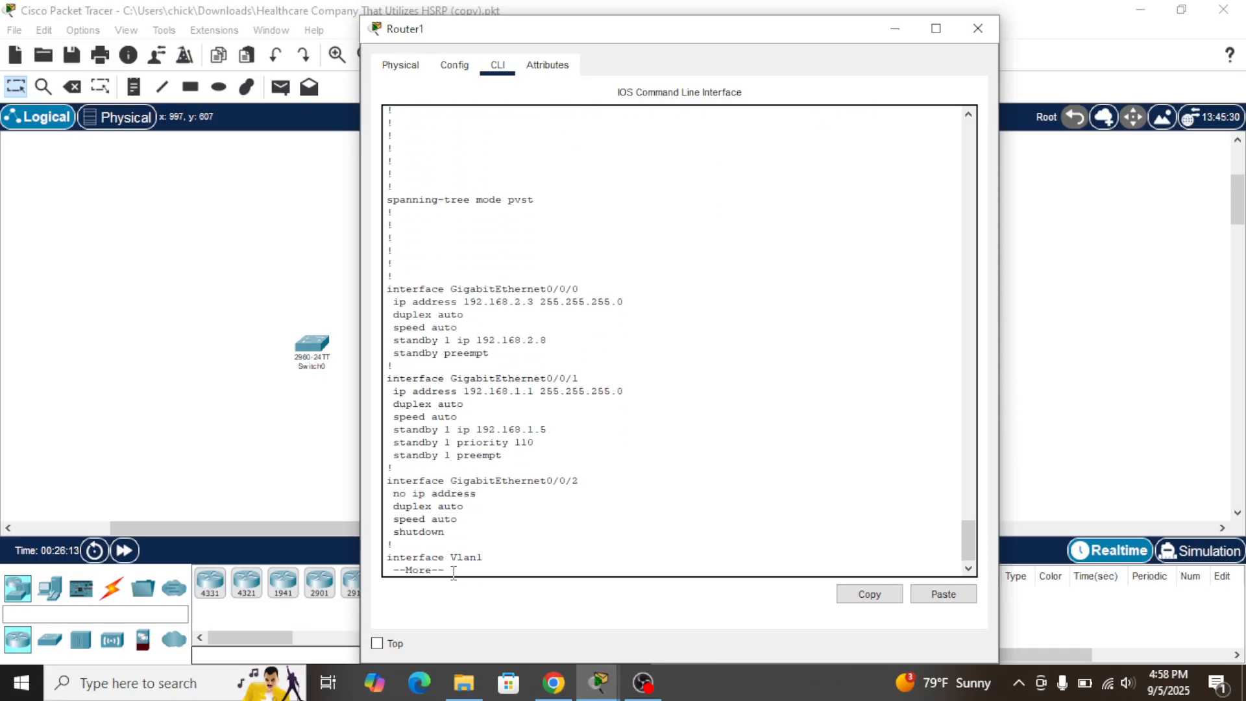
pyautogui.press('Return')
pyautogui.press('Return')
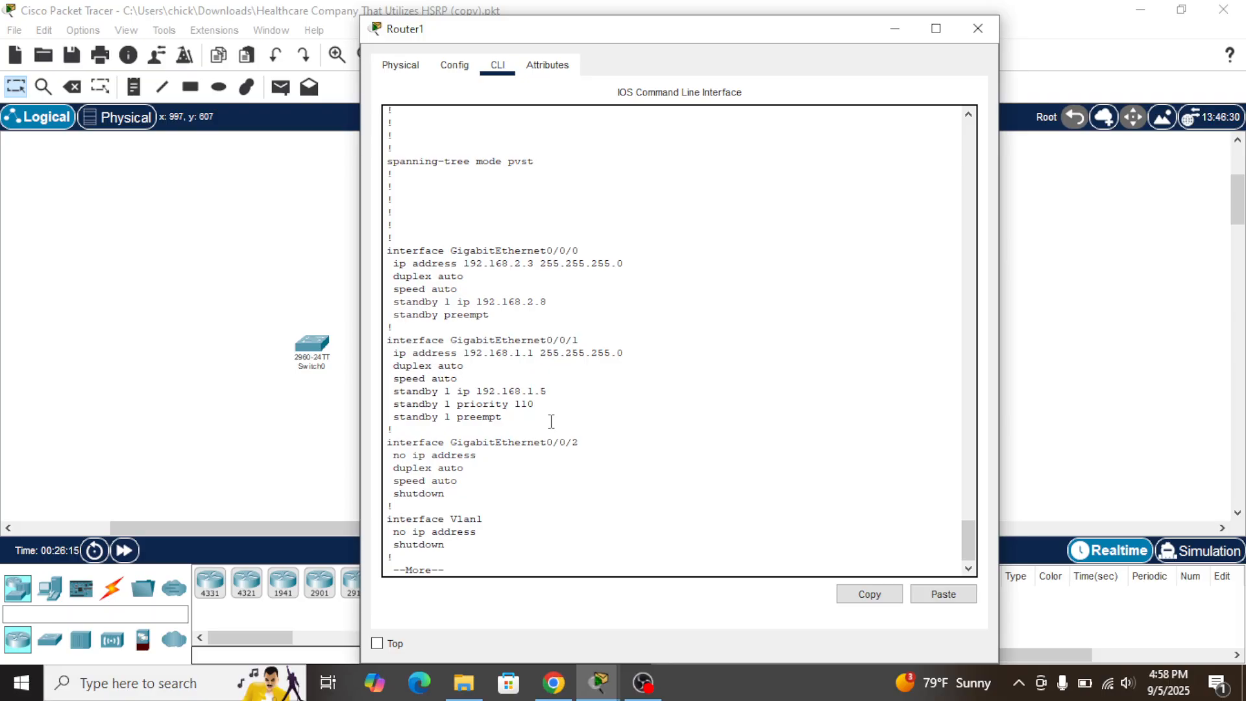
pyautogui.press('Return')
pyautogui.press('Return')
pyautogui.press('Return')
pyautogui.press('Return')
pyautogui.press('Return')
pyautogui.press('Return')
pyautogui.press('Return')
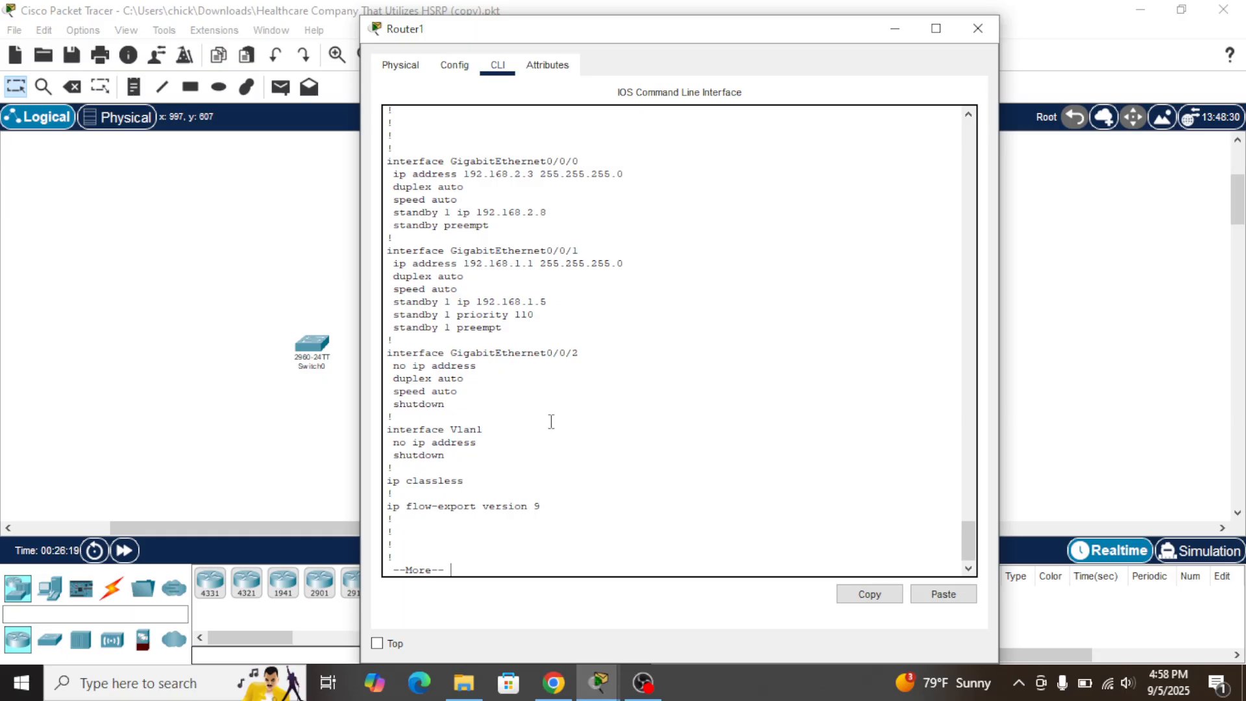
pyautogui.press('Return')
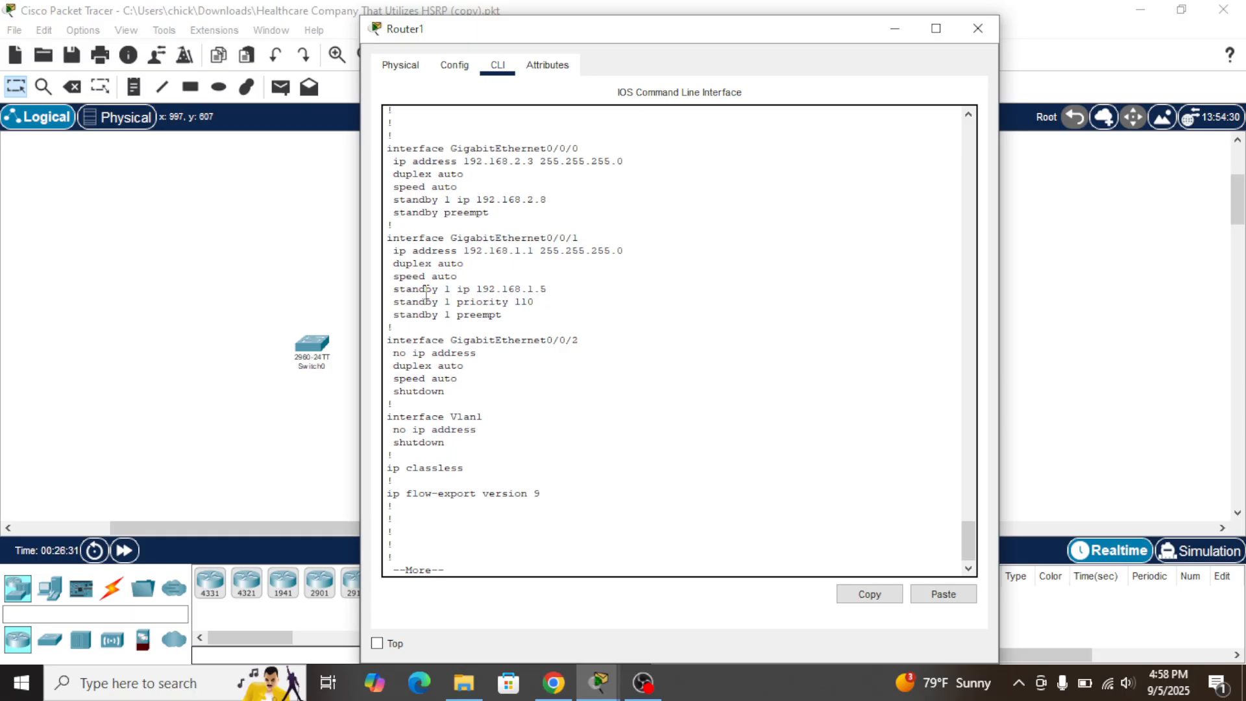
# Highlight Router1's standby 1 ip 192.168.1.5 line, then switch to the HSRP guide
pyautogui.moveTo(394, 289); pyautogui.dragTo(549, 290)
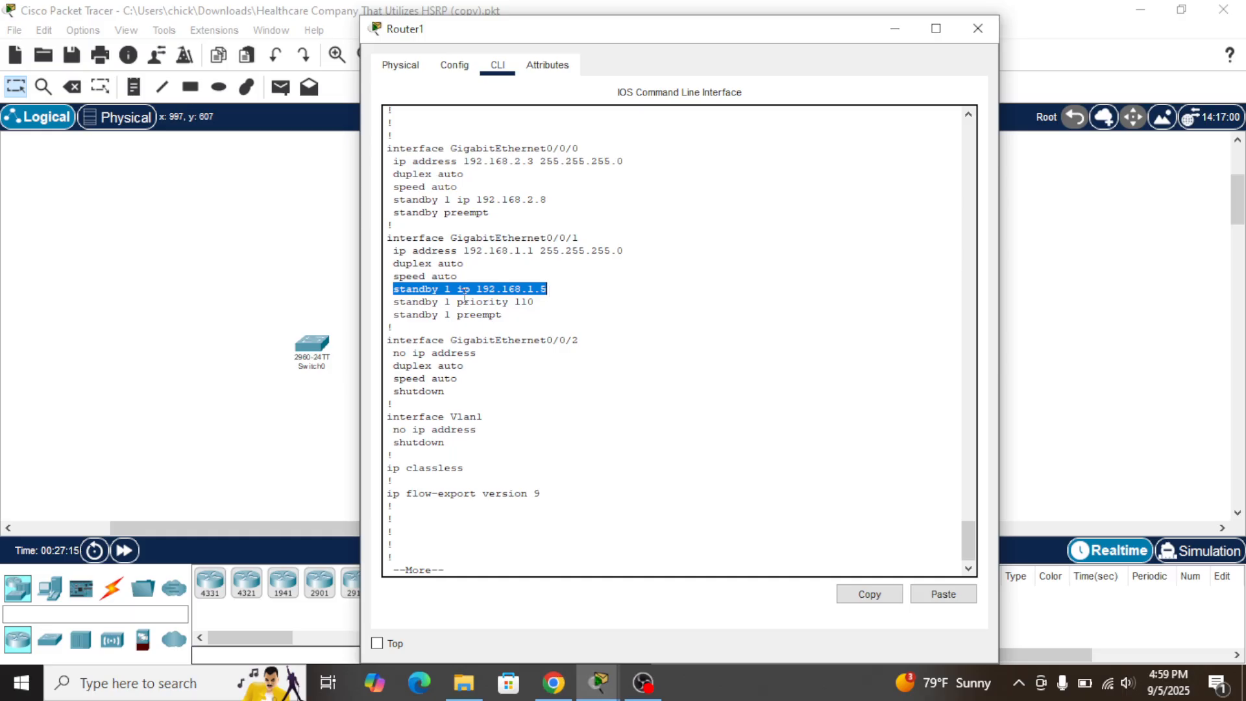
pyautogui.click(675, 345)
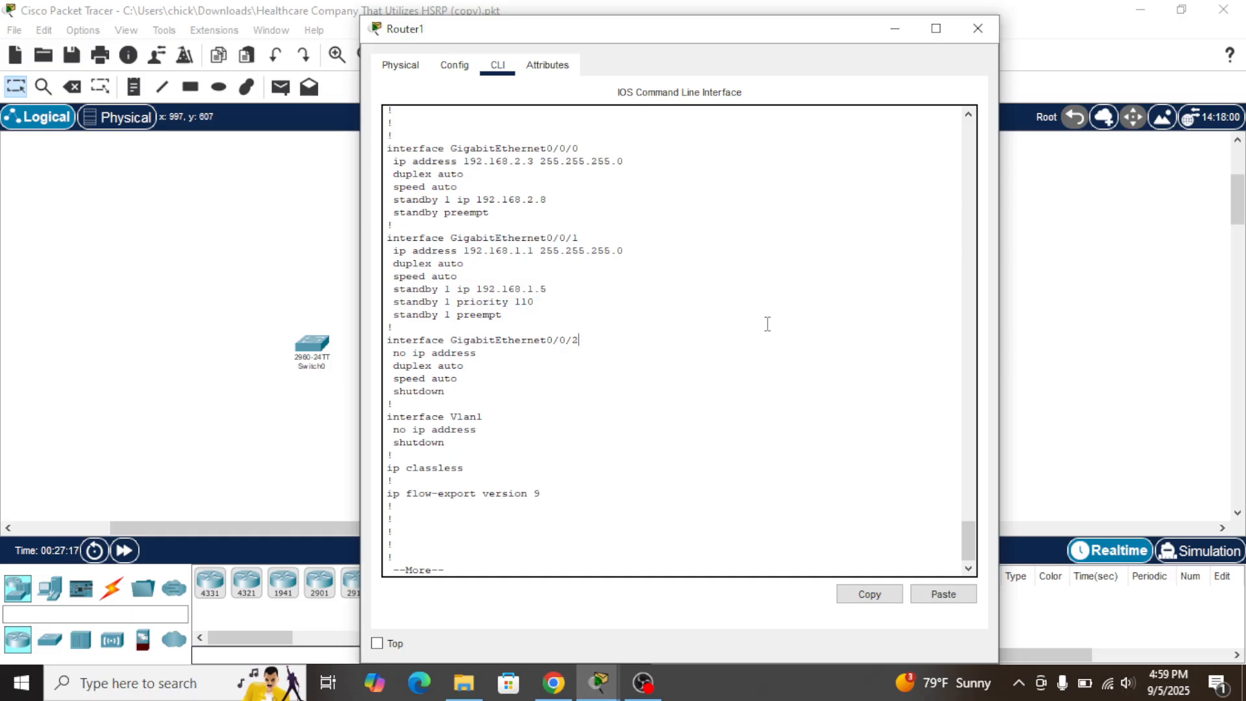
pyautogui.hotkey('alt', 'Tab')
pyautogui.press('Tab')
pyautogui.press('Tab')
pyautogui.press('Tab')
pyautogui.press('Tab')
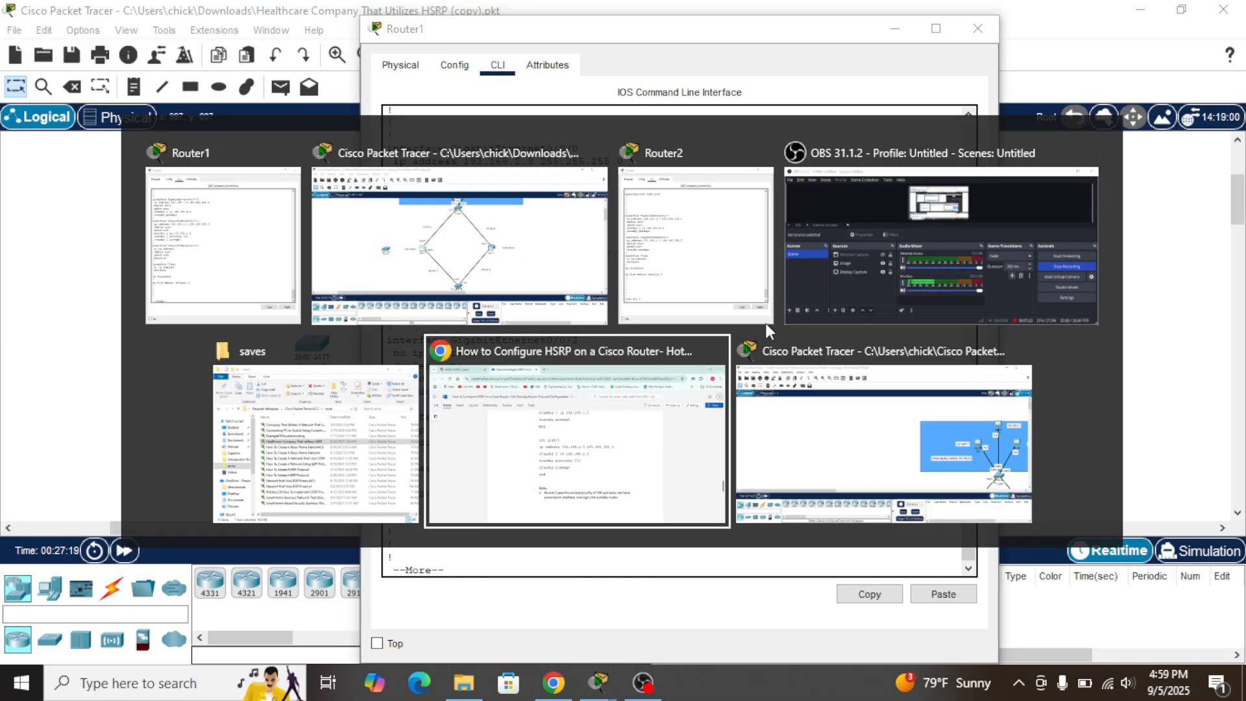
# Scroll the guide up to the Router2 HSRP commands, then bring back Router2's CLI in Packet Tracer
pyautogui.scroll(5, 660, 309)
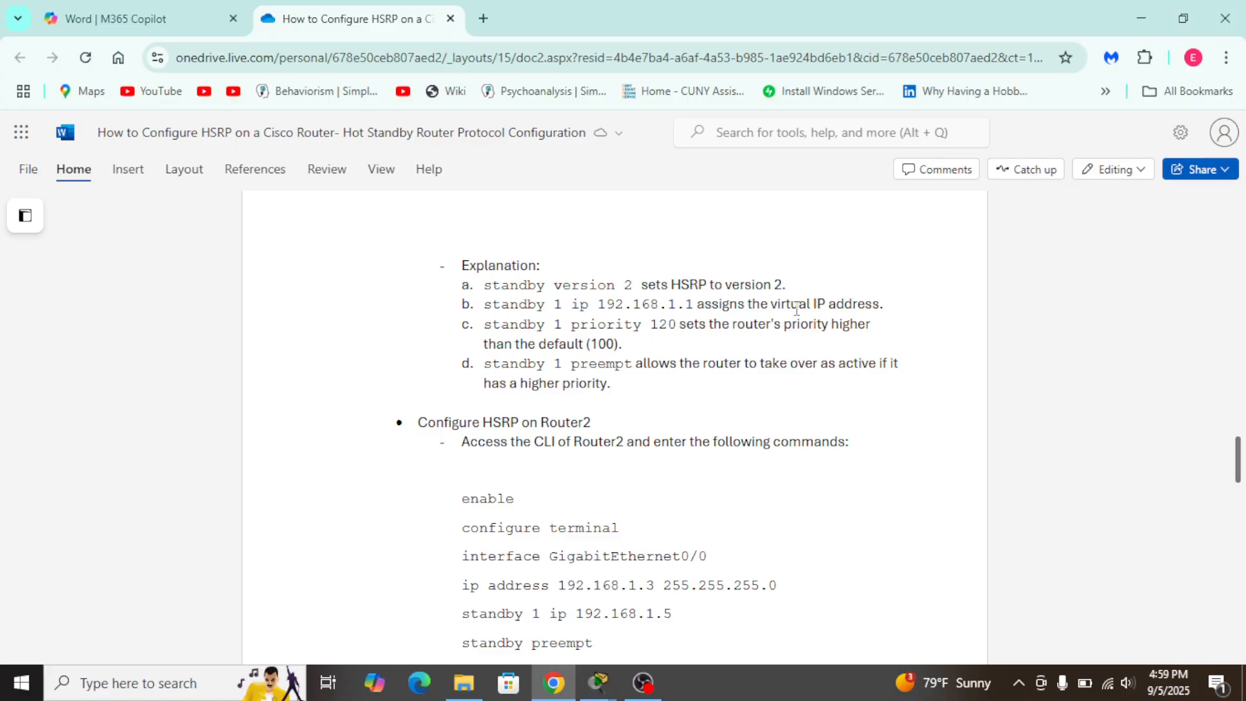
pyautogui.hotkey('alt', 'Tab')
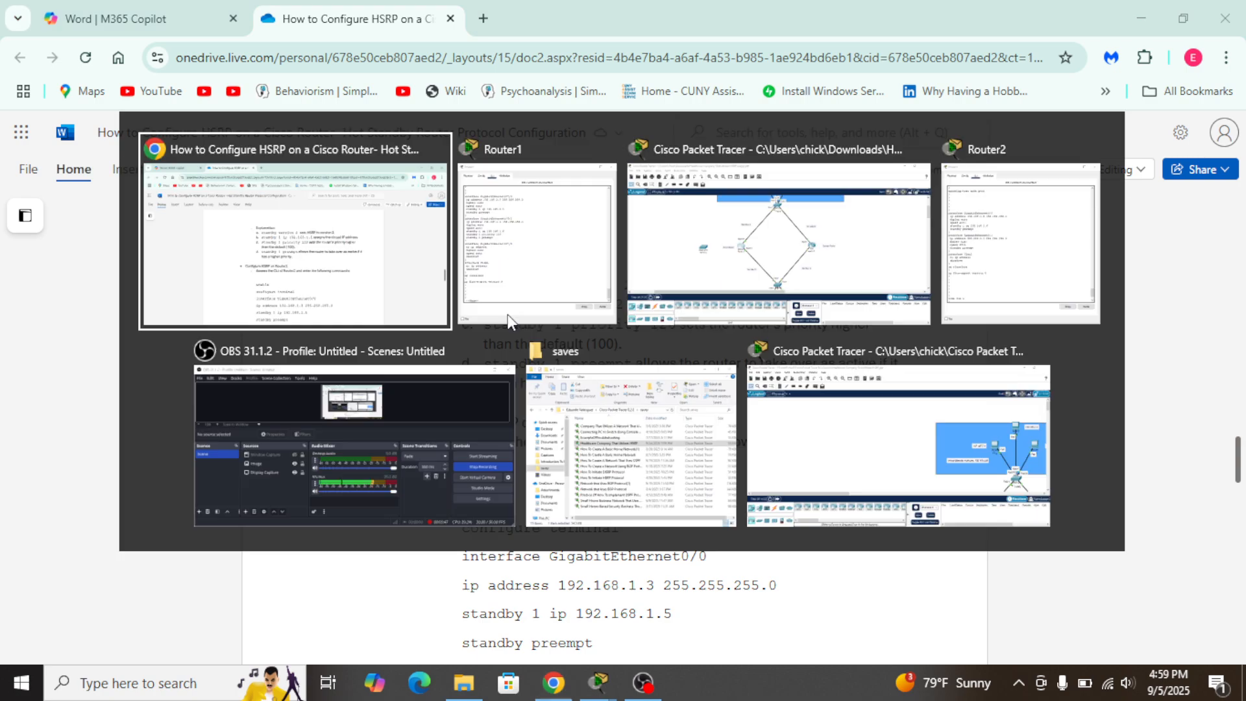
pyautogui.hotkey('alt', 'shift', 'Tab')
pyautogui.hotkey('alt', 'Tab')
pyautogui.hotkey('alt', 'Tab')
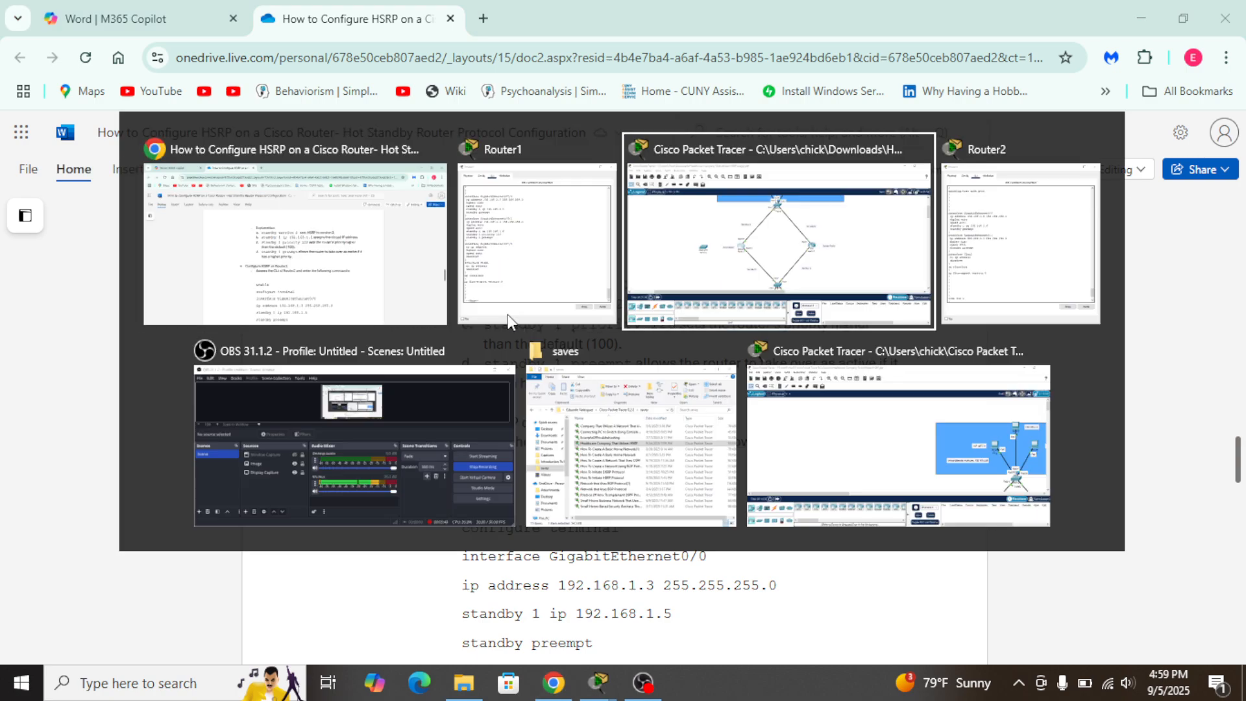
pyautogui.hotkey('alt', 'Tab')
pyautogui.hotkey('alt', 'Tab')
pyautogui.hotkey('alt', 'Tab')
pyautogui.hotkey('alt', 'Tab')
pyautogui.hotkey('alt', 'Tab')
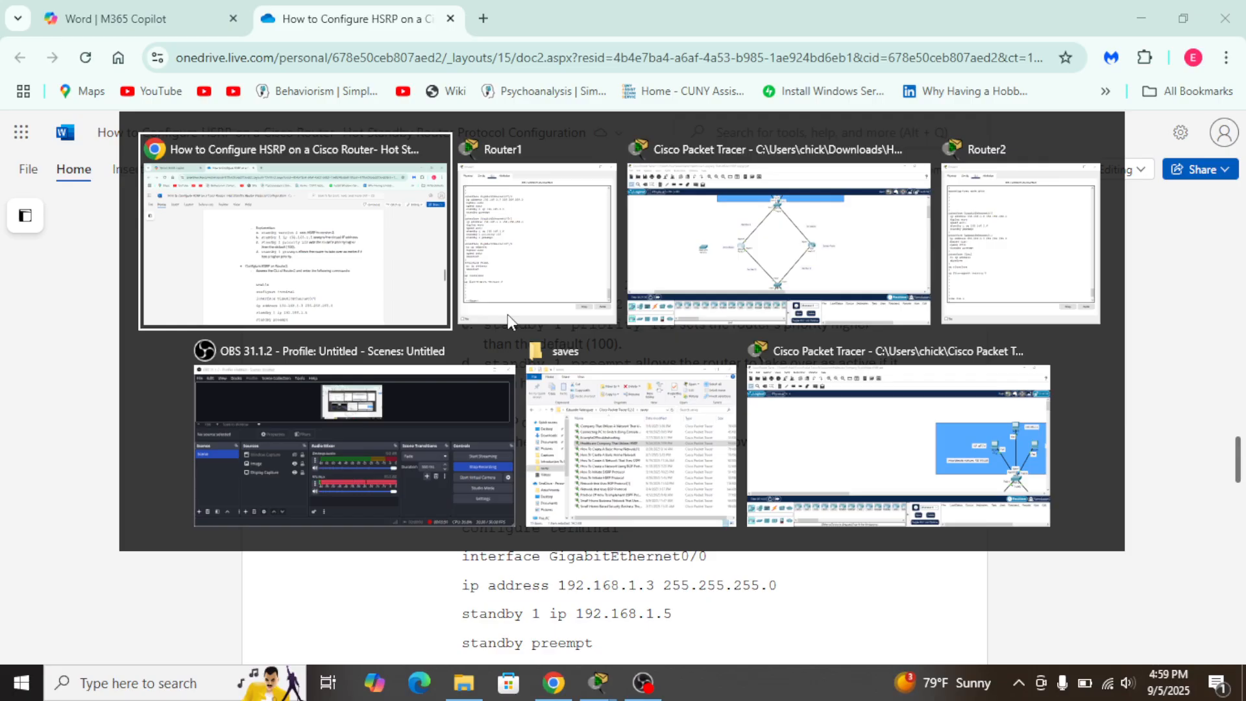
pyautogui.hotkey('alt', 'Tab')
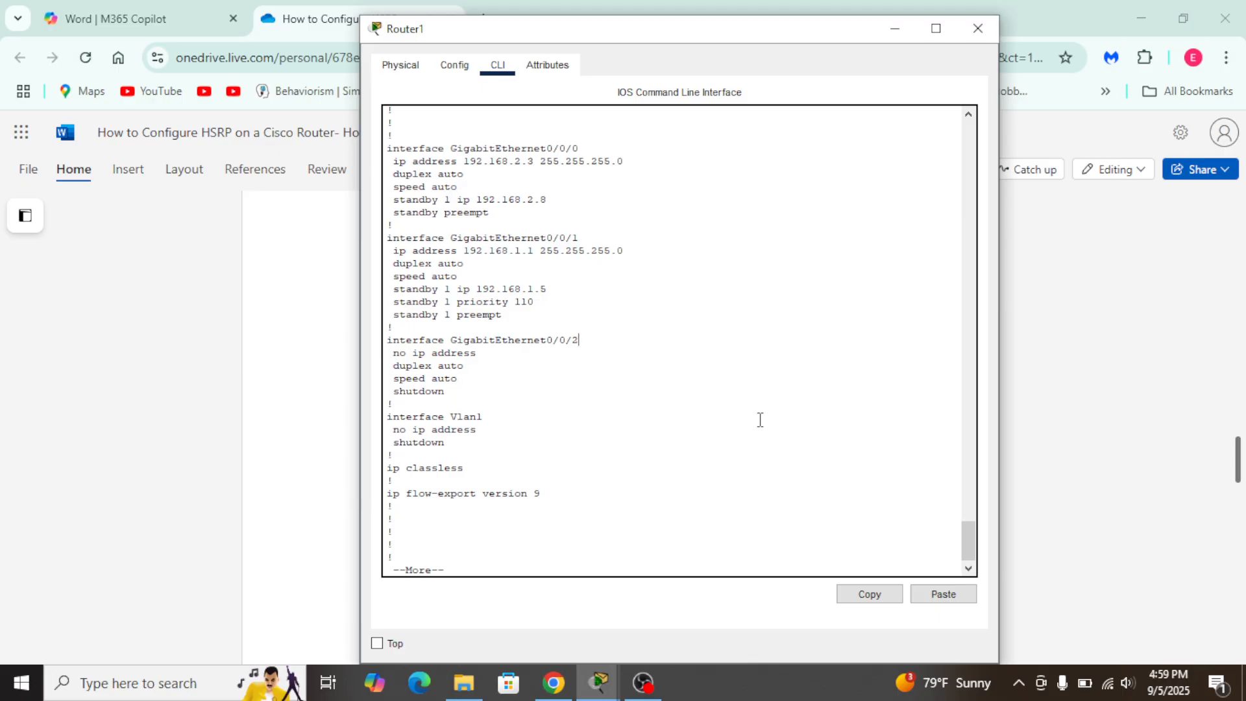
pyautogui.click(1067, 475)
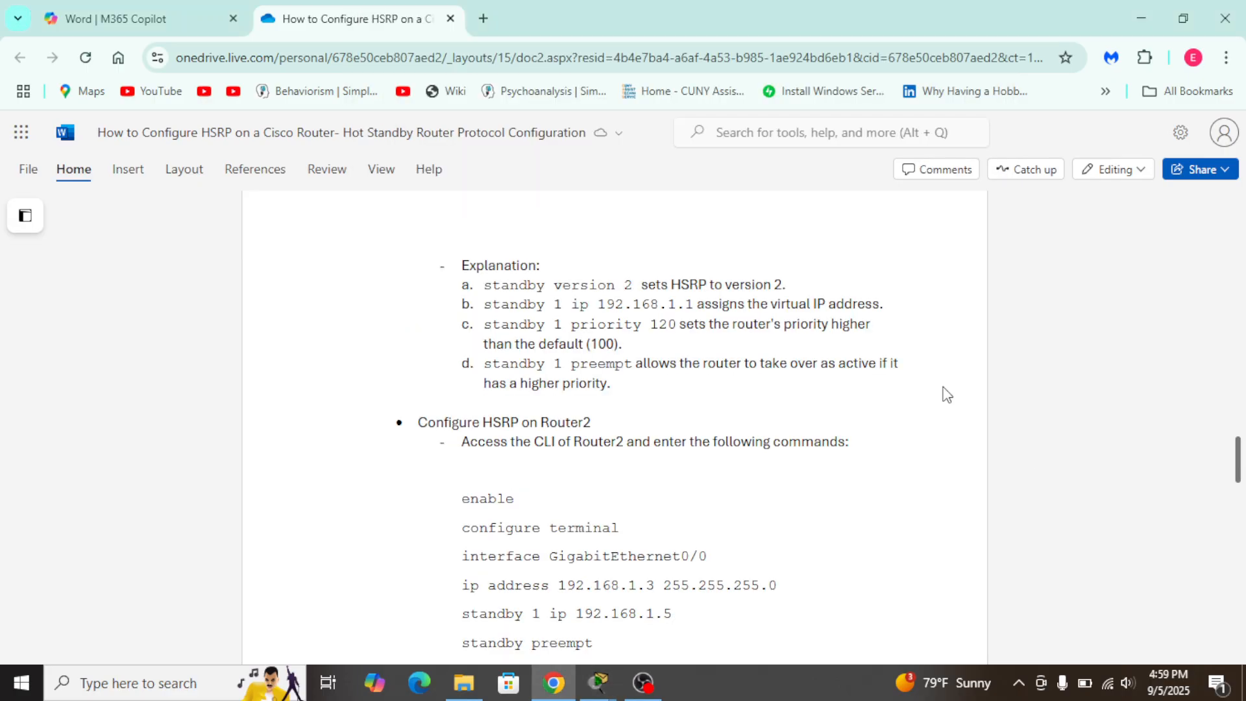
pyautogui.hotkey('alt', 'Tab')
pyautogui.press('Left')
pyautogui.press('Left')
pyautogui.press('Left')
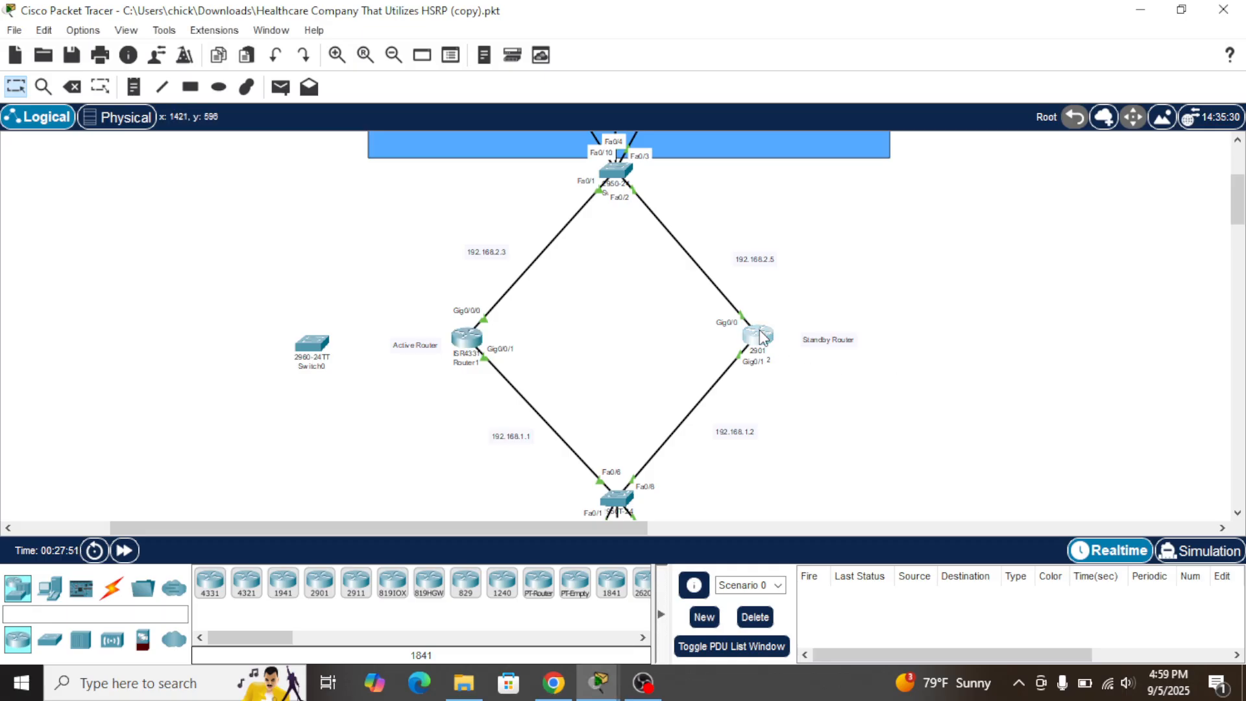
pyautogui.click(758, 333)
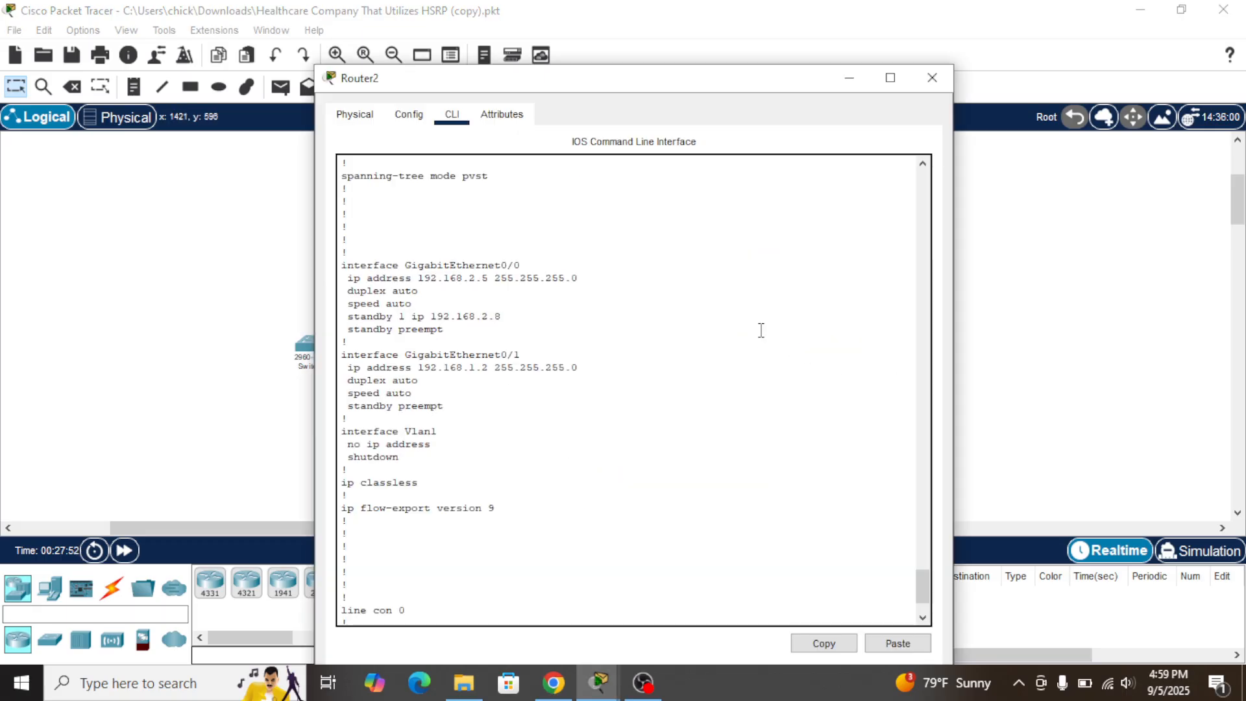
# At Router2's interface prompt, type 'no standby 2 ip 192.168.1.5' and remove the leading 'no'
pyautogui.scroll(-2, 583, 482)
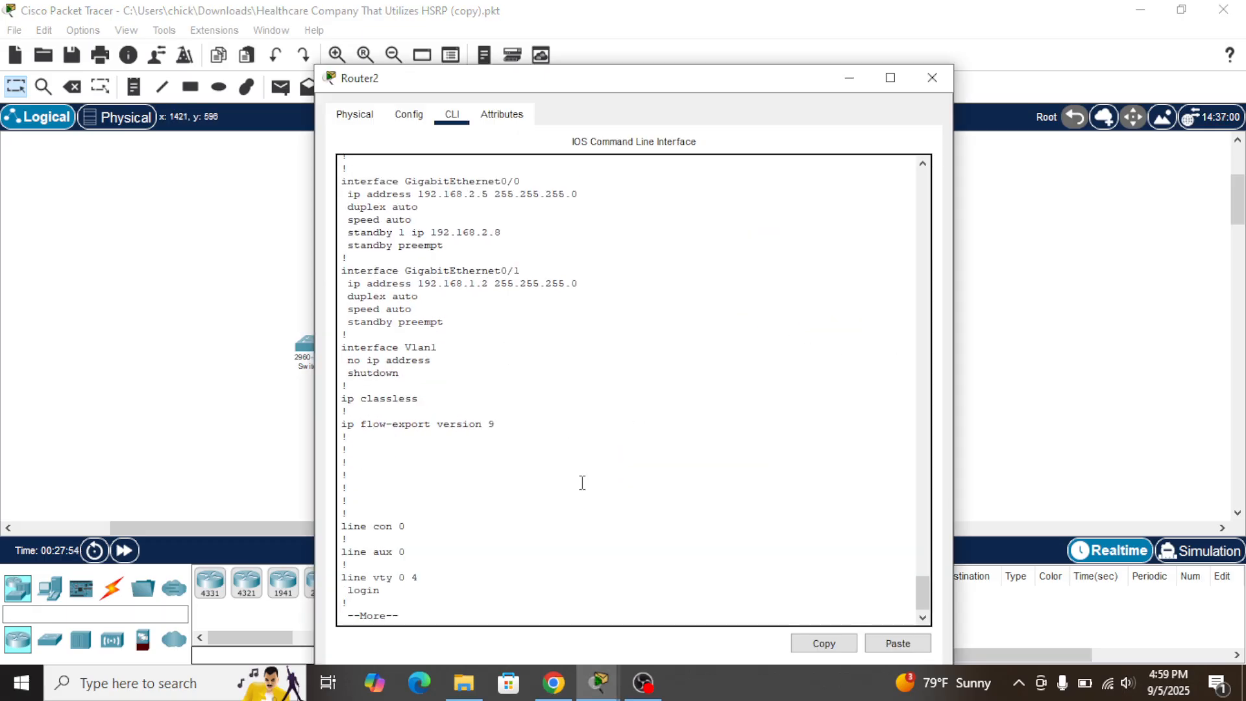
pyautogui.press('Return')
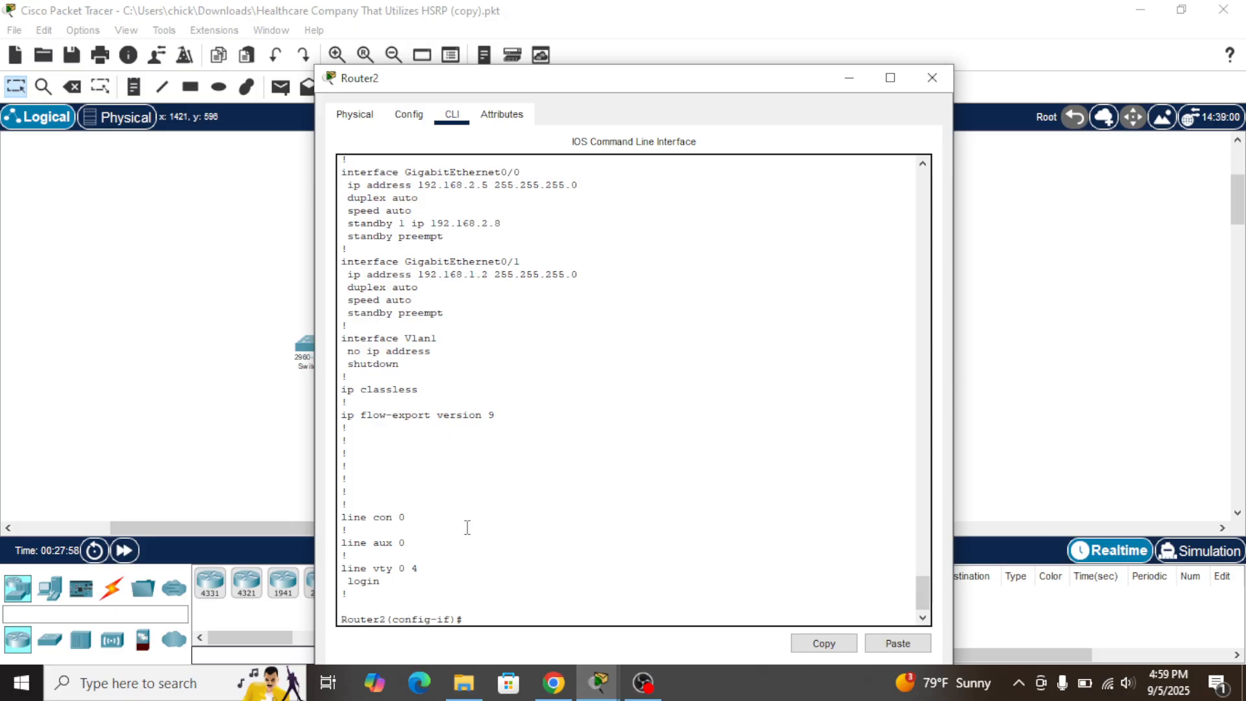
pyautogui.write('no standby 2 ip 192.168.1.5')
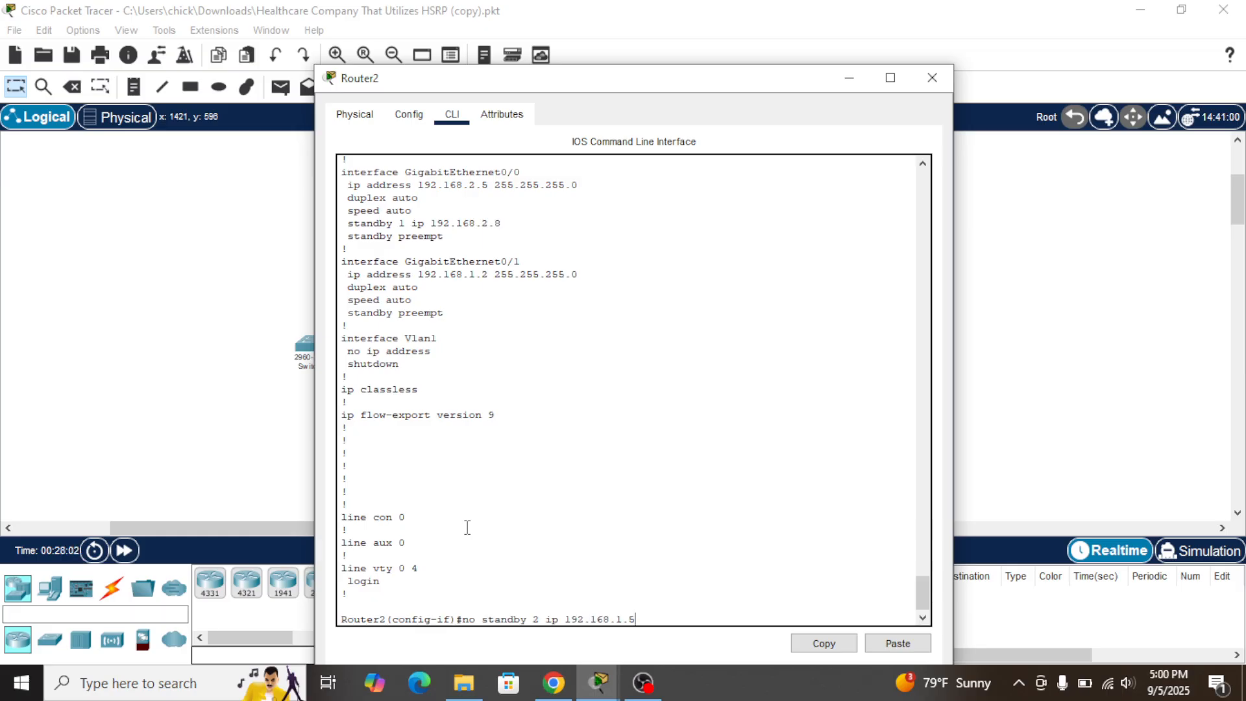
pyautogui.hotkey('ctrl', 'a')
pyautogui.press('Delete')
pyautogui.press('Delete')
pyautogui.press('Delete')
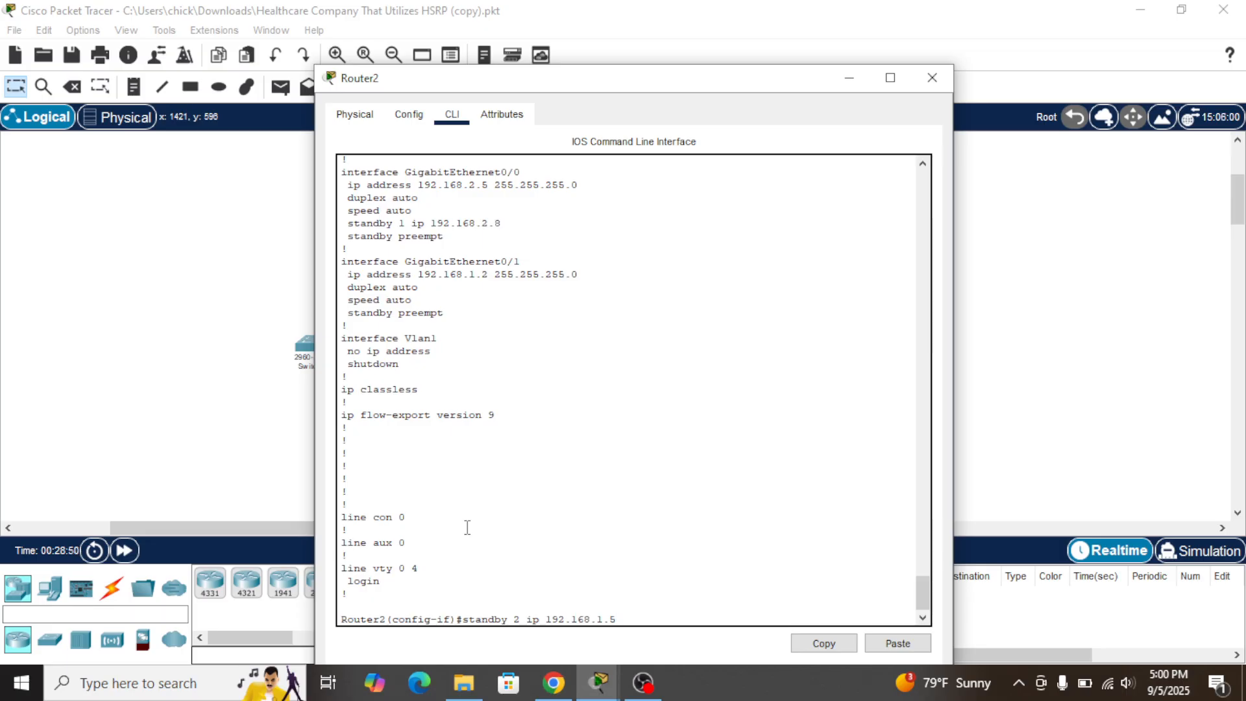
# Submit standby 2 ip 192.168.1.5 on Router2 and send its CLI window behind the topology
pyautogui.press('Return')
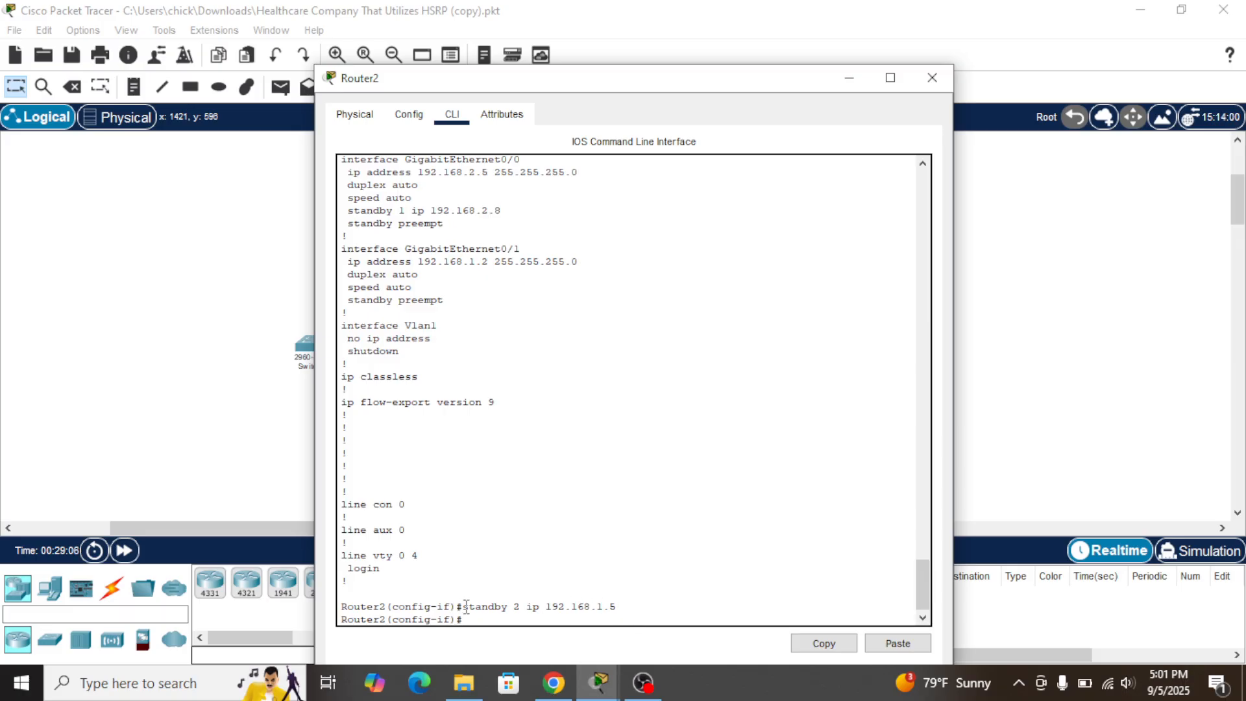
pyautogui.moveTo(464, 606); pyautogui.dragTo(632, 604)
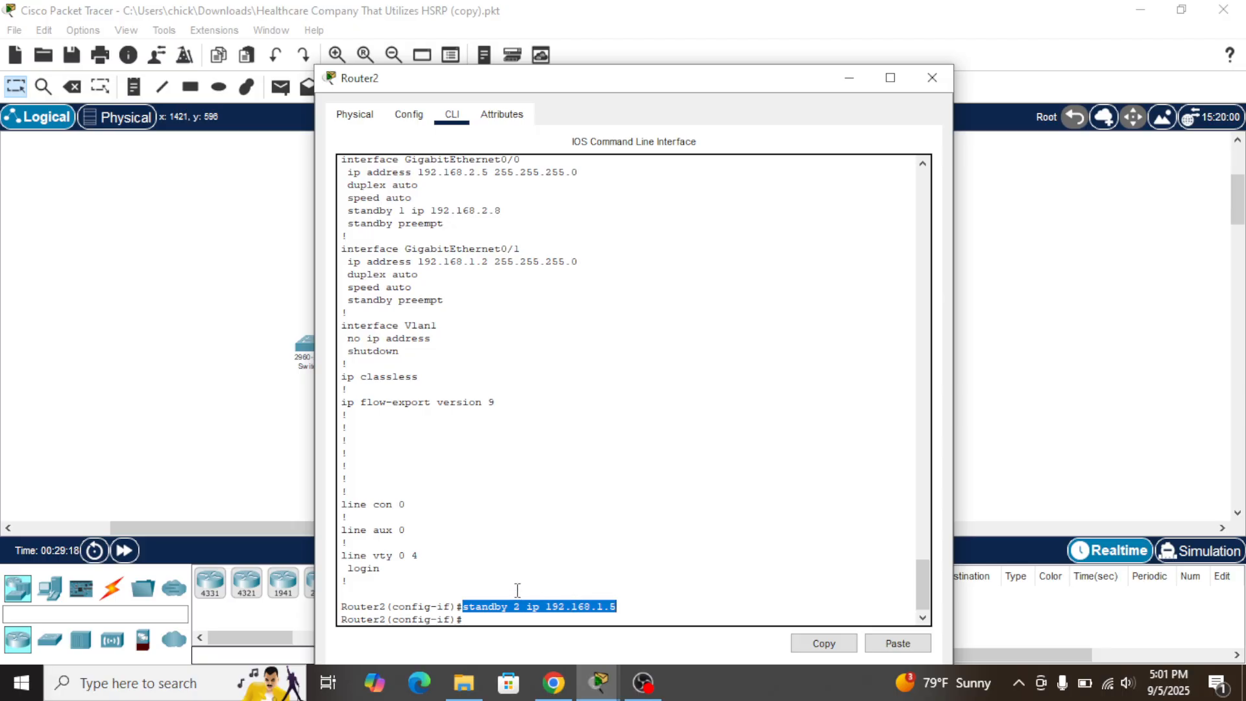
pyautogui.click(270, 461)
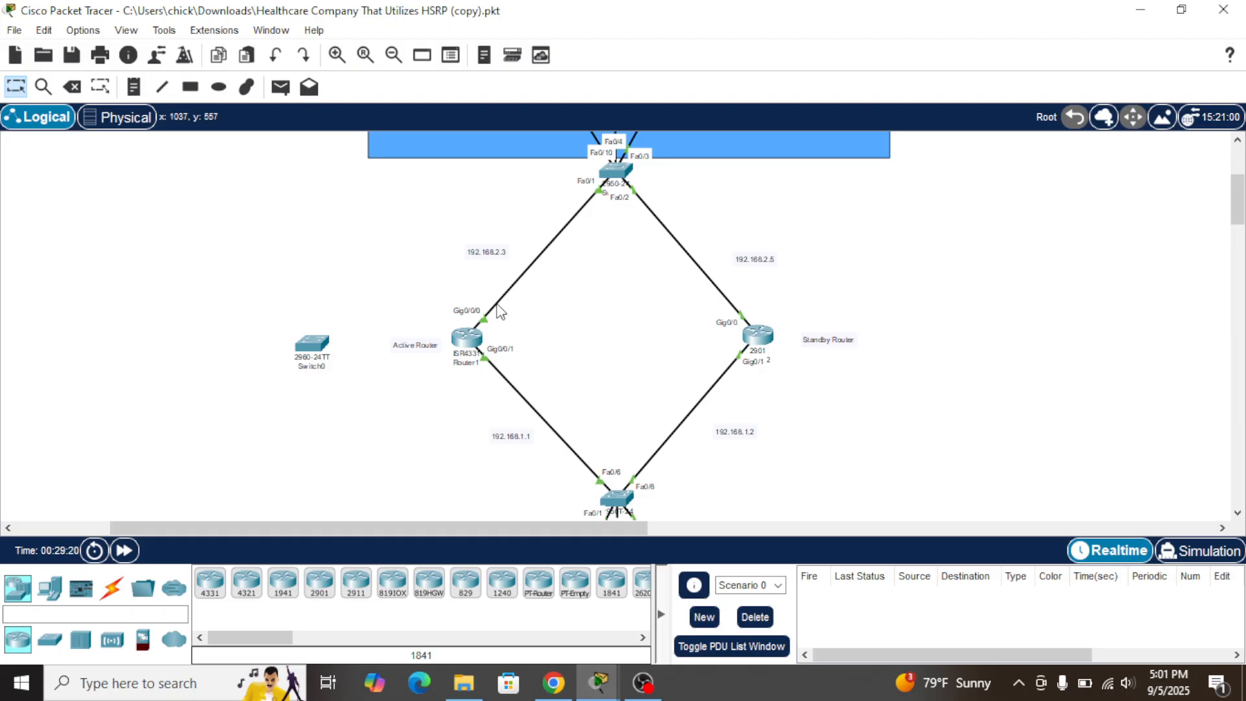
# Check Router1's CLI for duplicate 192.168.1.5 DUPADDR errors, then switch to the HSRP guide
pyautogui.click(468, 341)
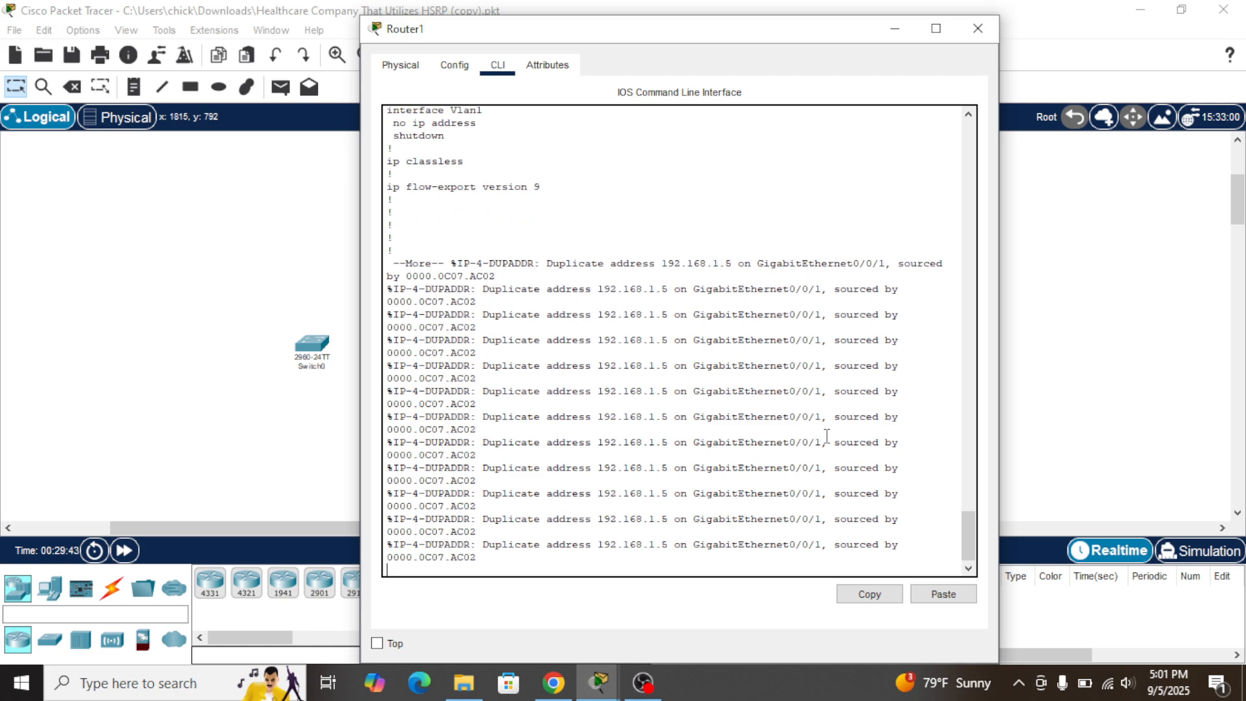
pyautogui.click(1103, 369)
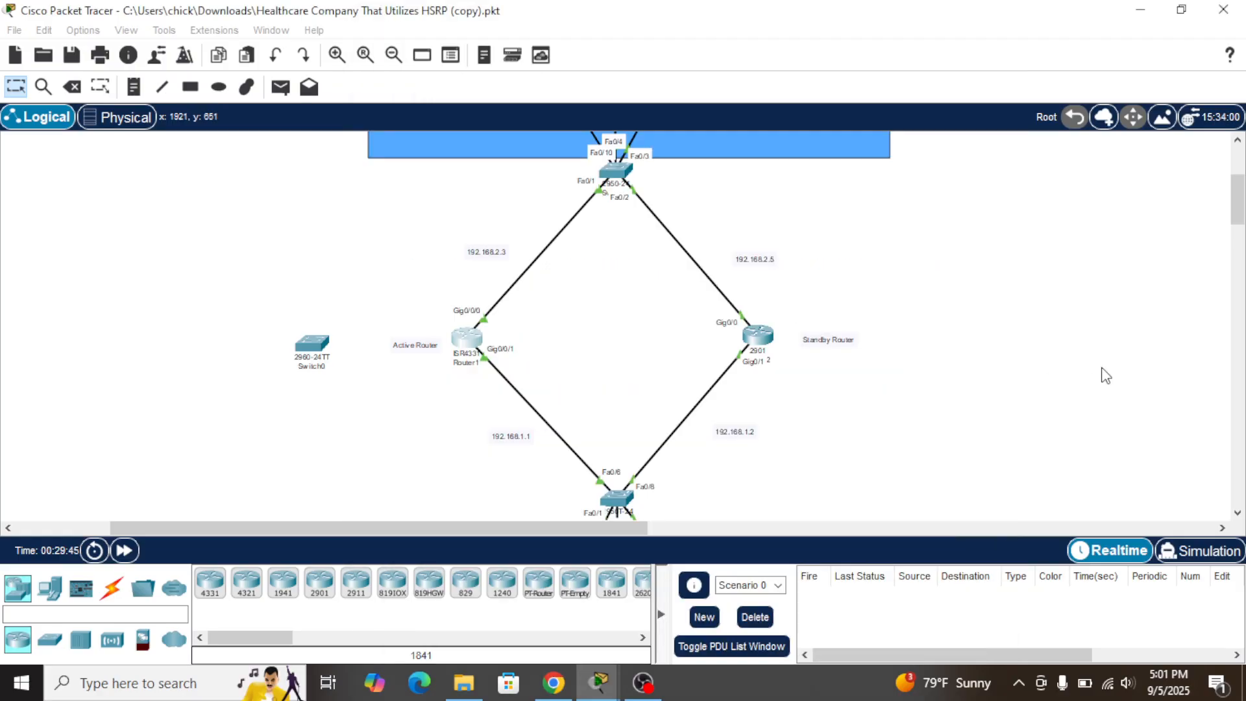
pyautogui.moveTo(766, 339)
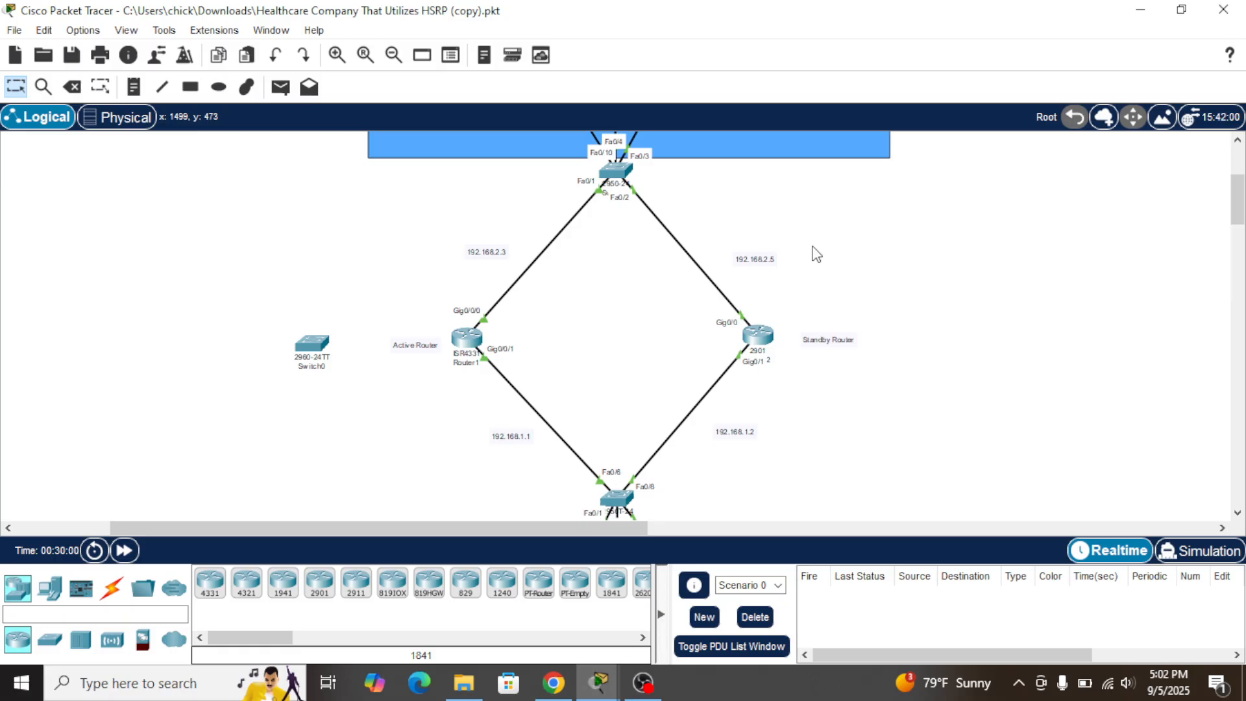
pyautogui.hotkey('alt', 'Tab')
pyautogui.press('Tab')
pyautogui.press('Tab')
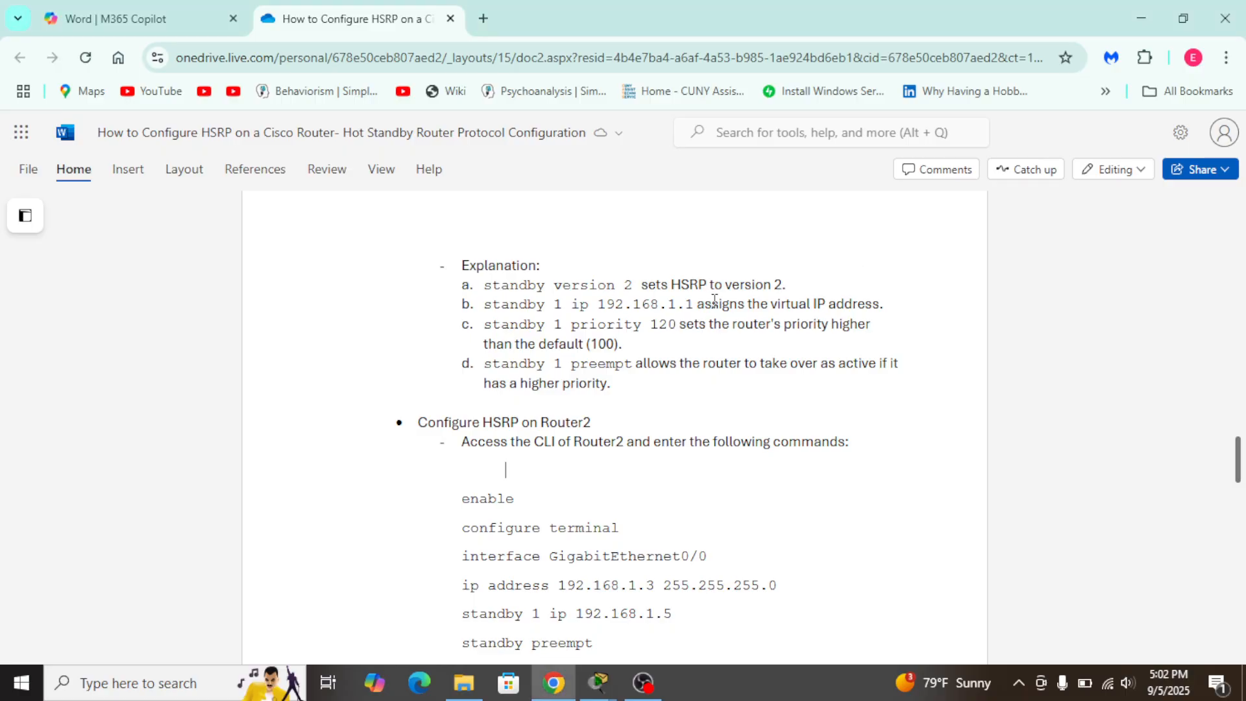
# Scroll the guide to Router2's HSRP commands, including standby 1 ip 192.168.1.5, then return to Router2's CLI
pyautogui.scroll(-10, 617, 489)
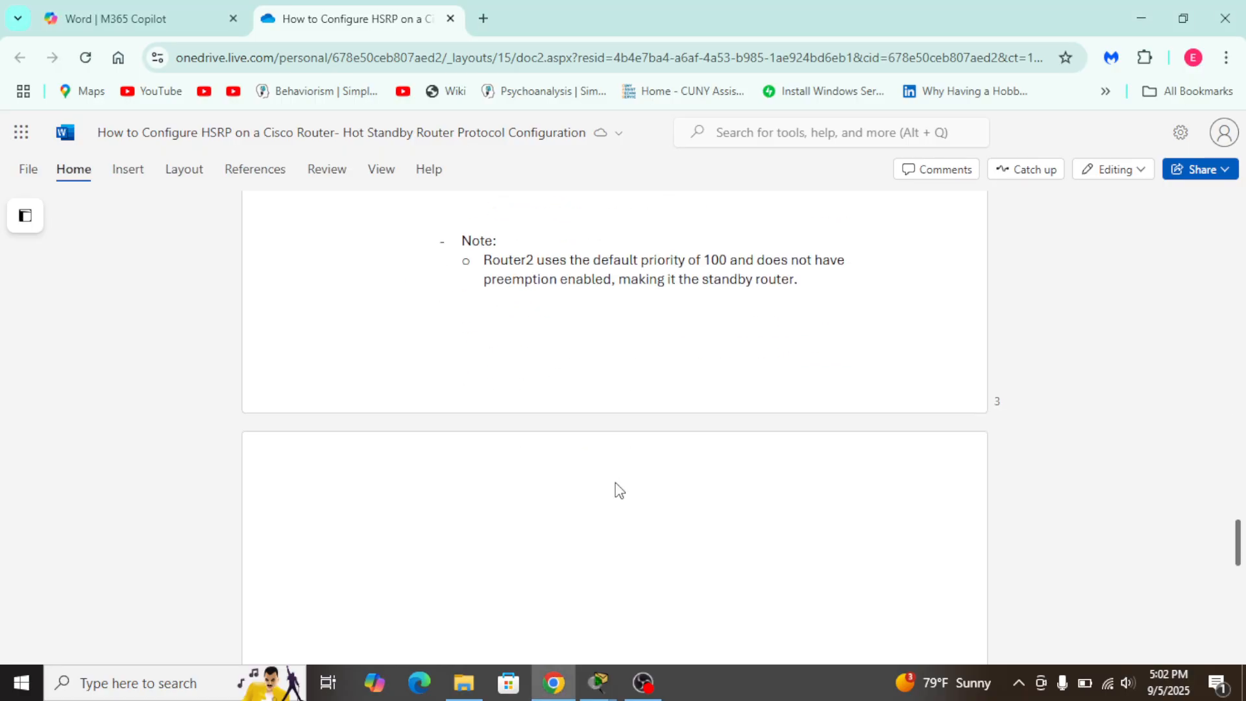
pyautogui.scroll(12, 617, 483)
pyautogui.scroll(-1, 617, 486)
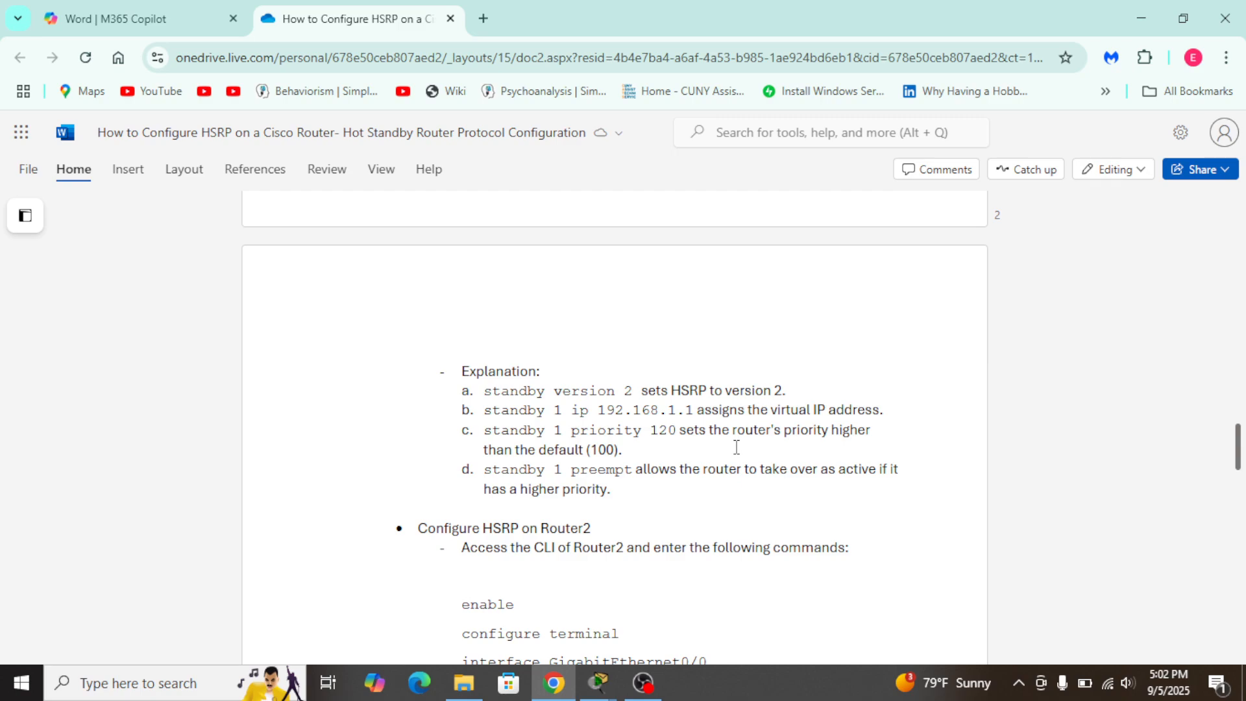
pyautogui.scroll(-1, 737, 447)
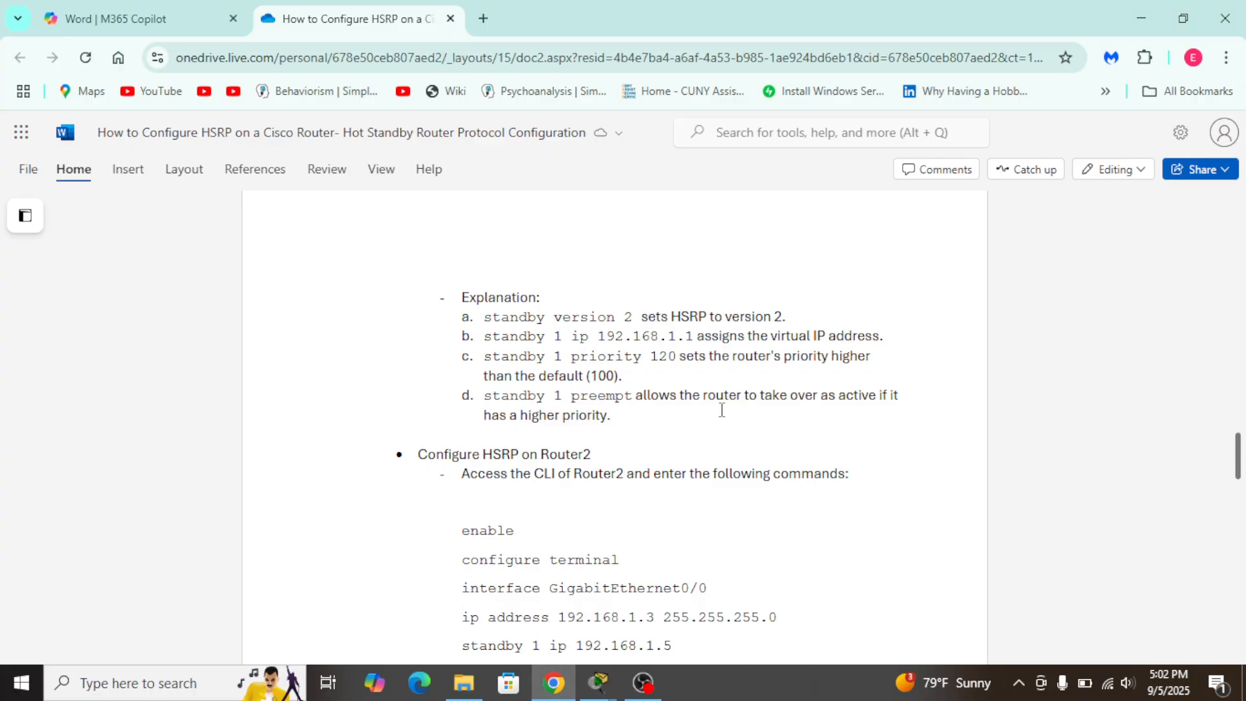
pyautogui.hotkey('alt', 'Tab')
pyautogui.hotkey('alt', 'Tab')
pyautogui.hotkey('alt', 'Tab')
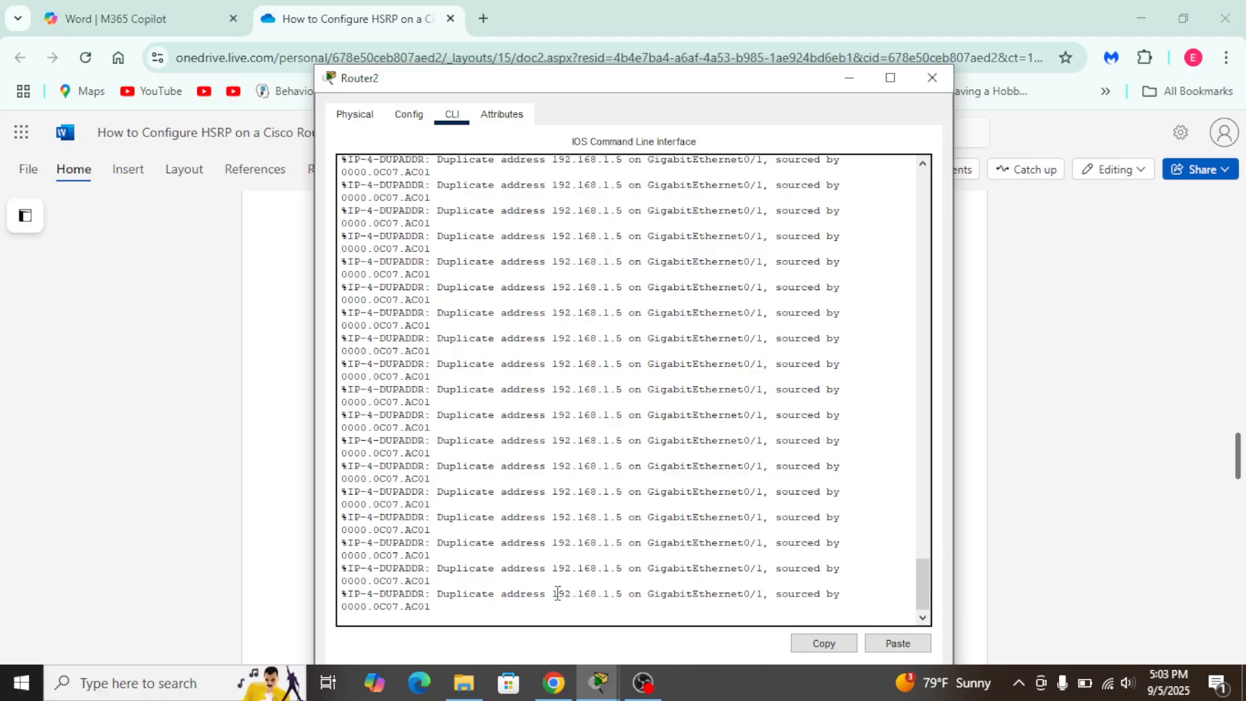
# Select Router2's latest duplicate-address log message, then switch back to the Packet Tracer topology
pyautogui.moveTo(556, 593)
pyautogui.mouseDown()
pyautogui.moveTo(606, 593)
pyautogui.moveTo(545, 593)
pyautogui.moveTo(619, 592)
pyautogui.moveTo(538, 593)
pyautogui.moveTo(649, 596)
pyautogui.moveTo(553, 596)
pyautogui.mouseUp()
pyautogui.click(1165, 438)
pyautogui.hotkey('alt', 'Tab')
pyautogui.press('Tab')
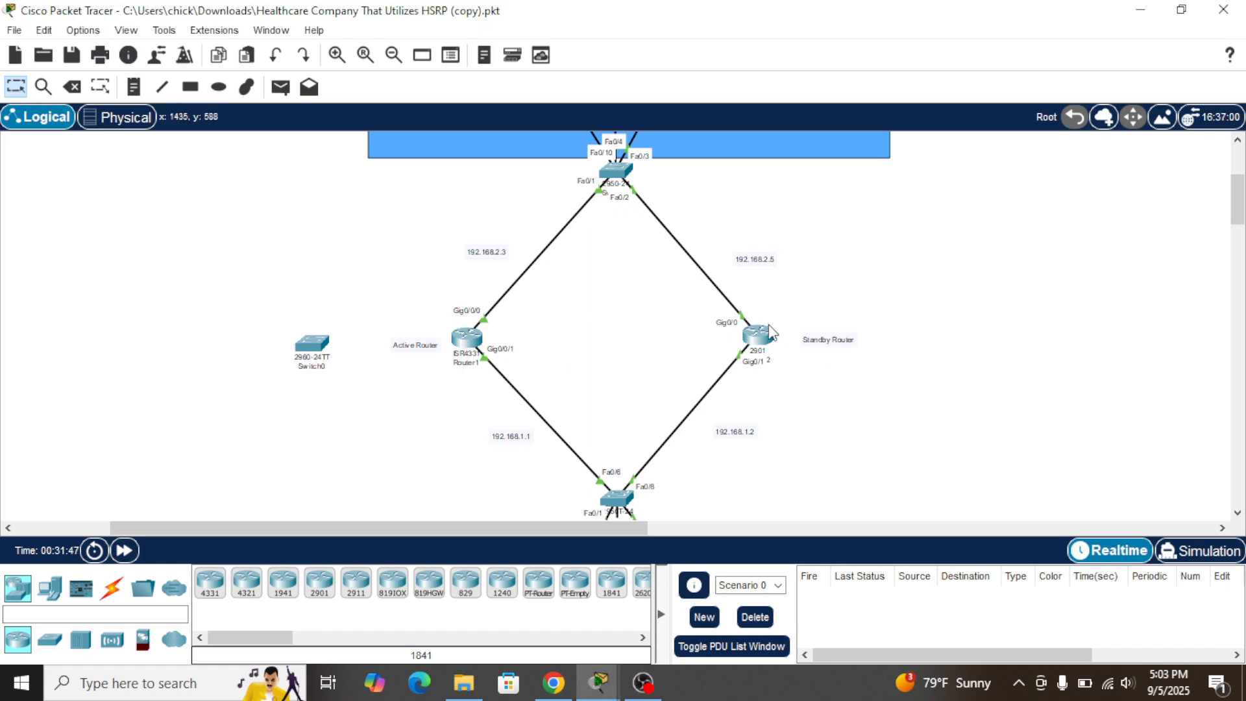
pyautogui.moveTo(756, 339)
pyautogui.click(757, 336)
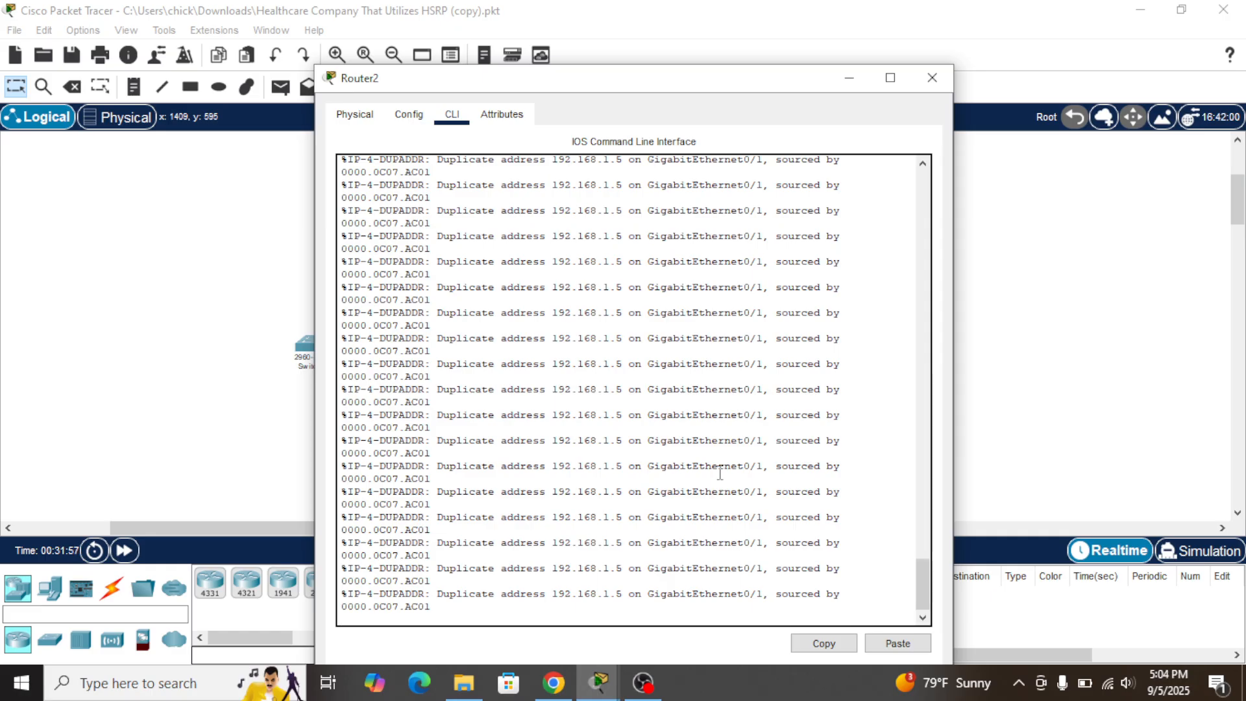
pyautogui.click(205, 397)
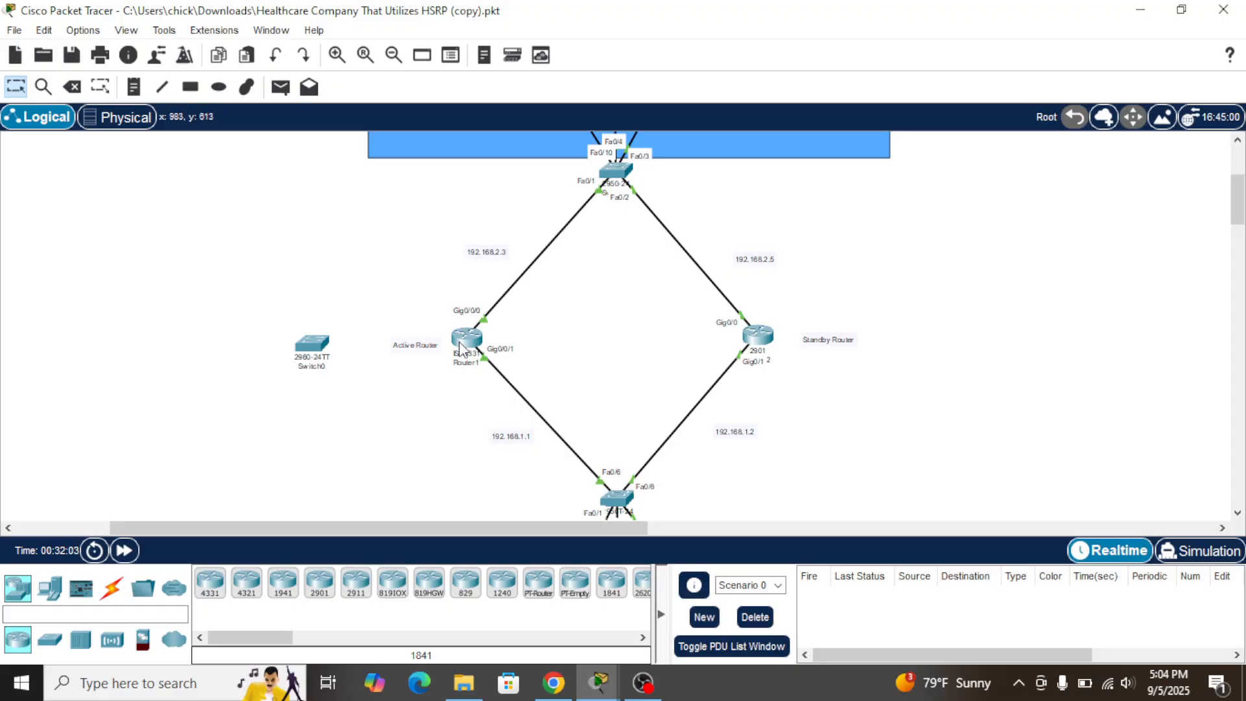
# Re-enter standby 2 ip 192.168.1.5 in Router2's CLI, then return to the topology
pyautogui.moveTo(463, 339)
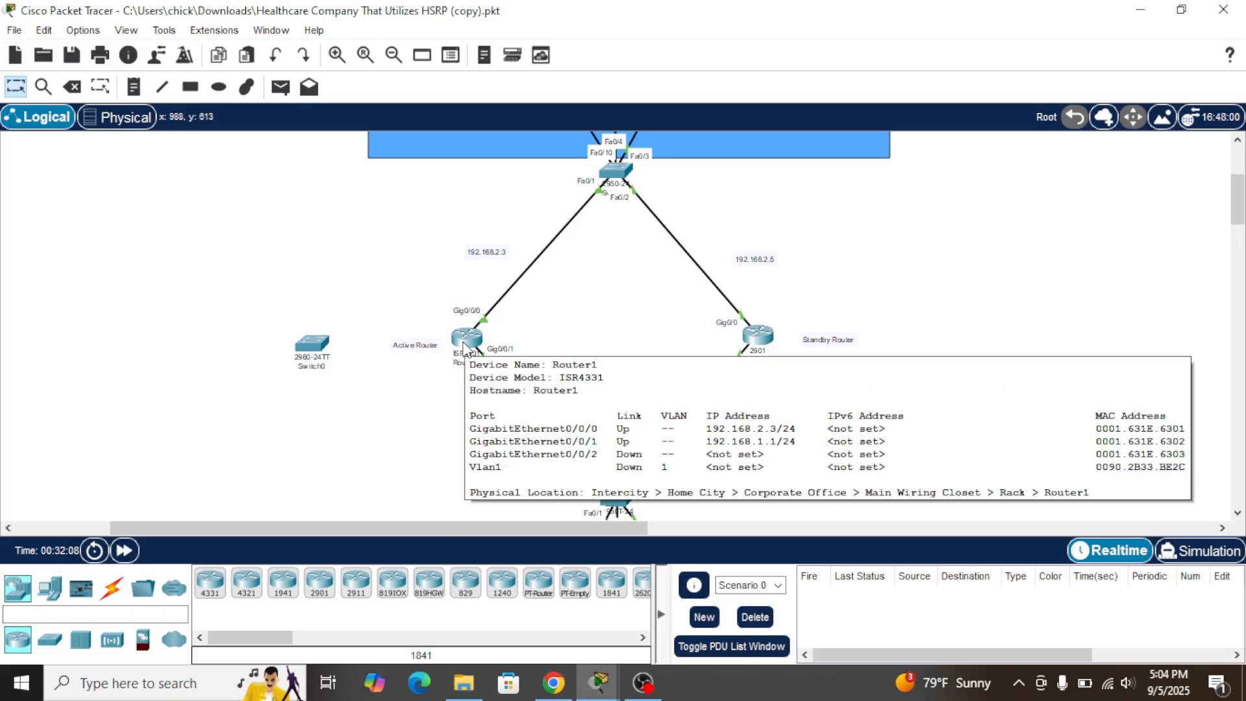
pyautogui.click(758, 334)
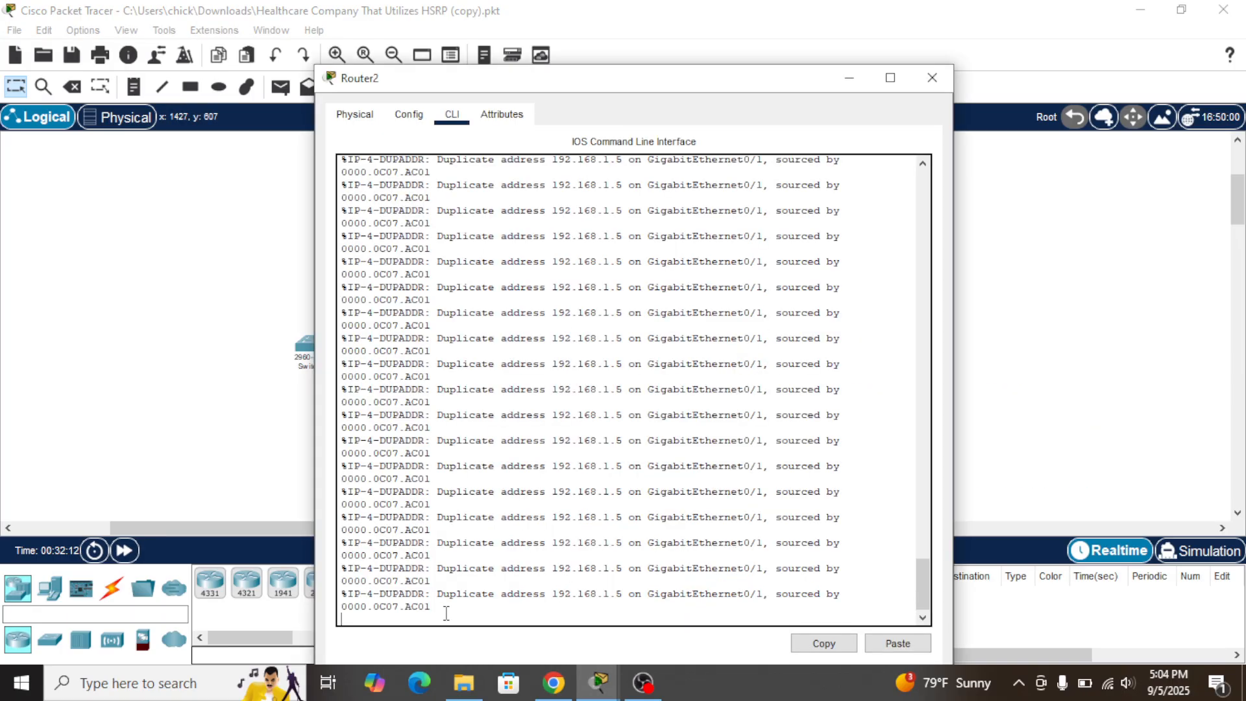
pyautogui.press('Return')
pyautogui.write('standby 2 ip 192.168.1.5')
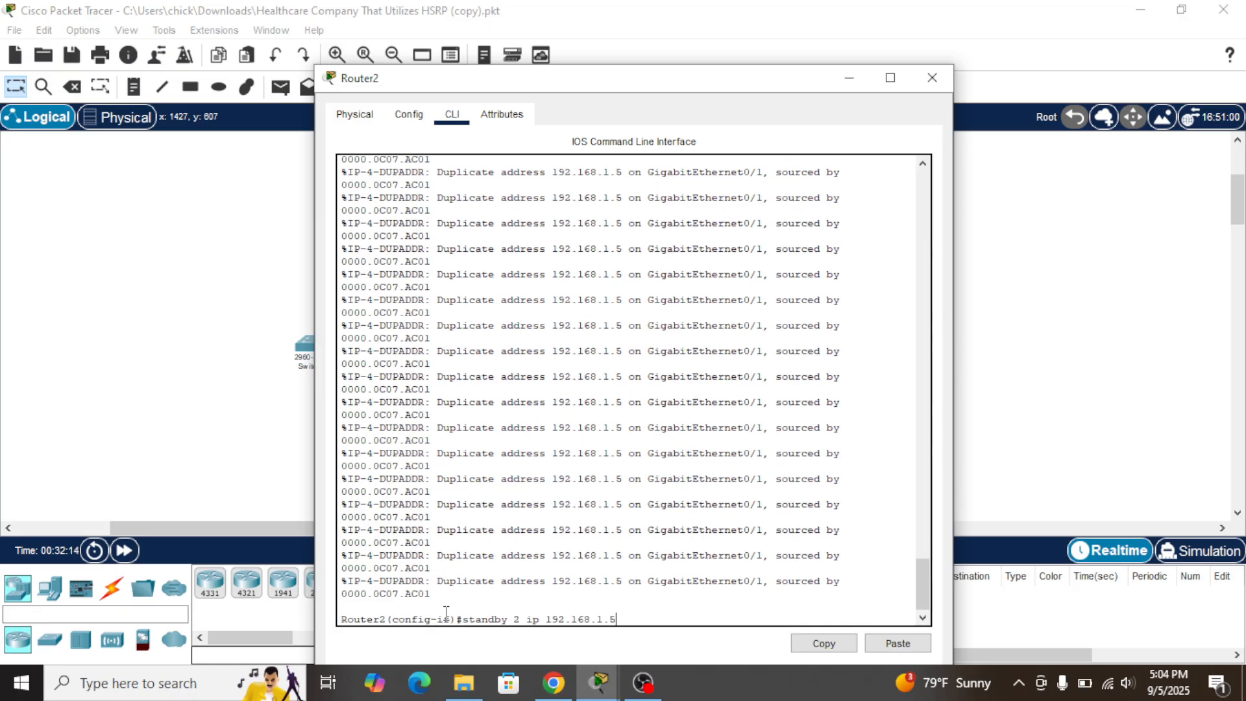
pyautogui.write('do sh r')
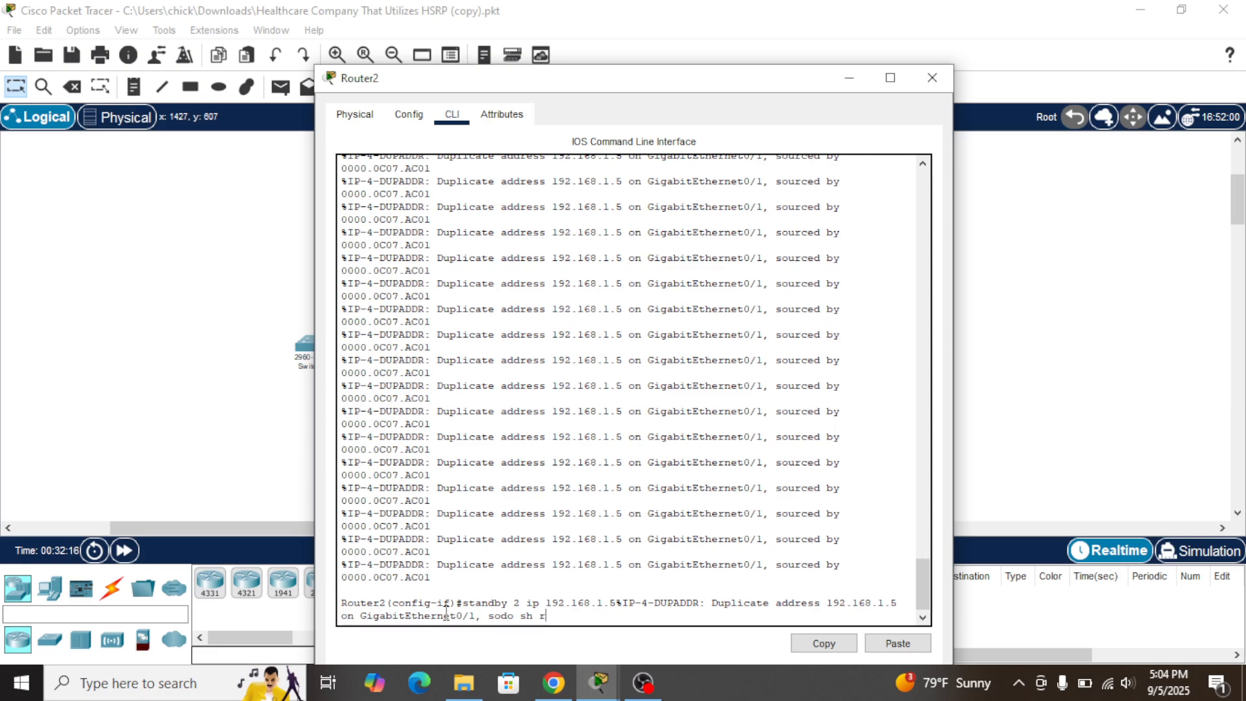
pyautogui.press('Up')
pyautogui.press('Up')
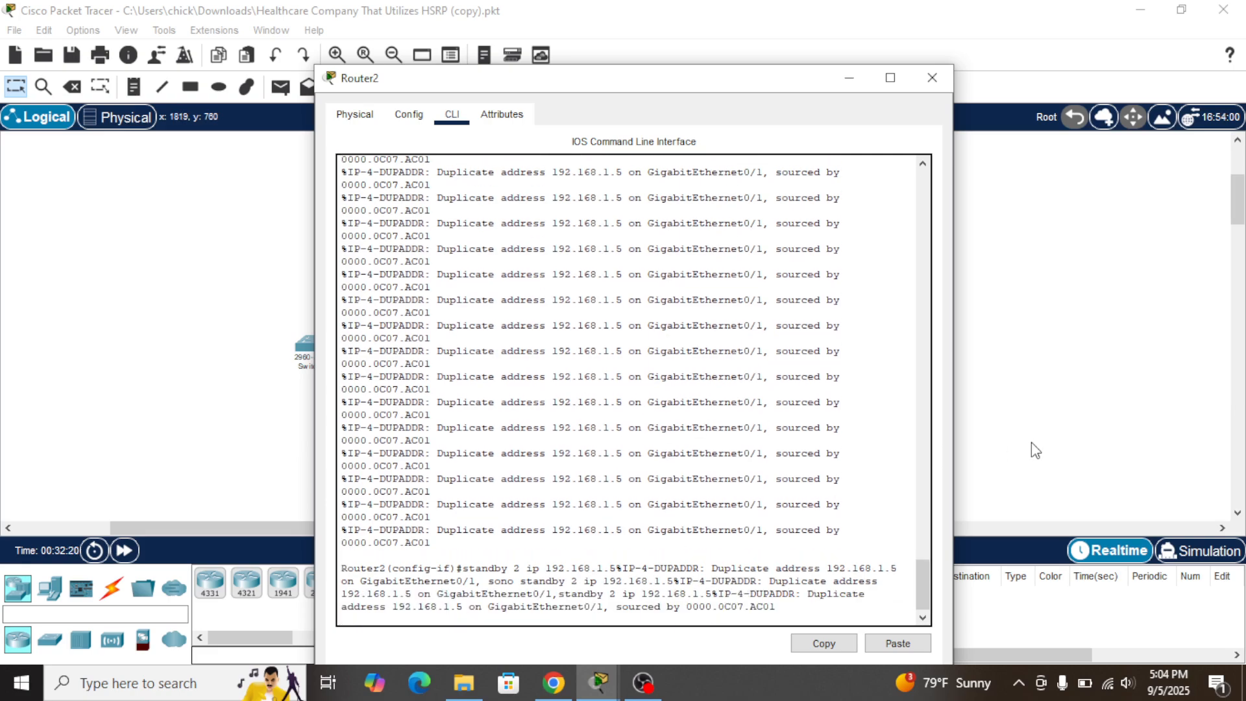
pyautogui.click(1031, 443)
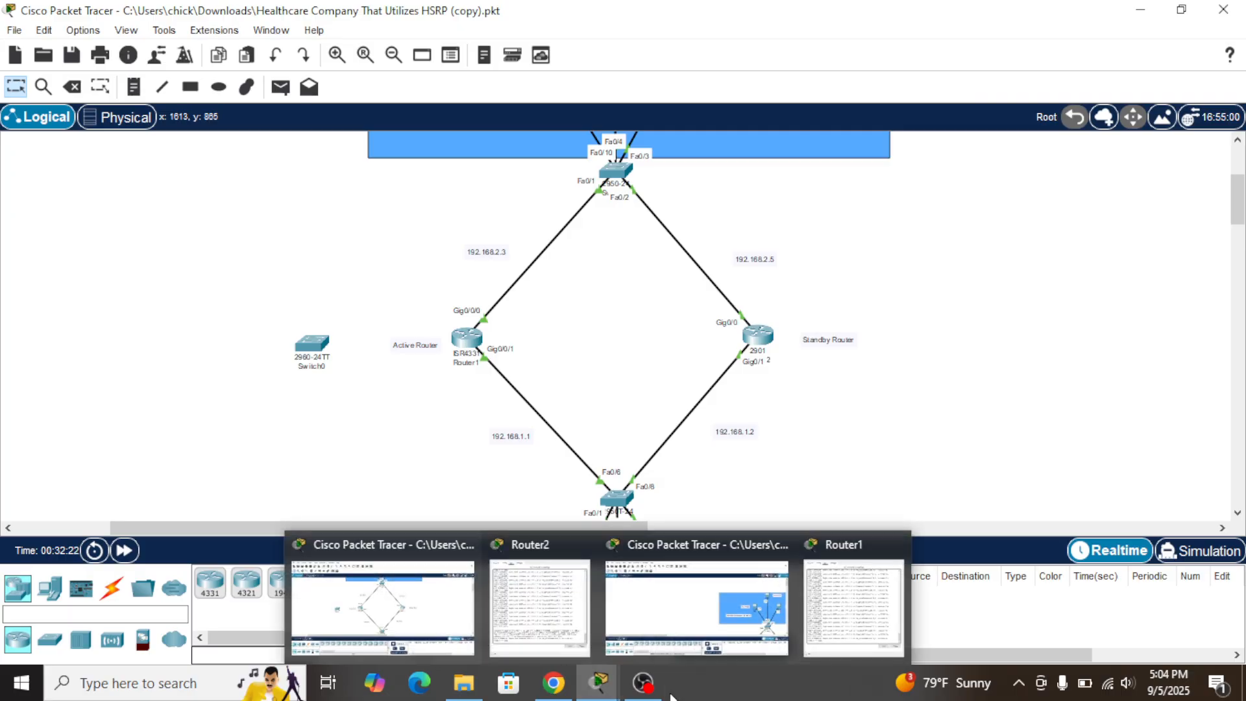
# Restore Router2's CLI window from the Packet Tracer taskbar thumbnail
pyautogui.moveTo(643, 685)
pyautogui.moveTo(599, 685)
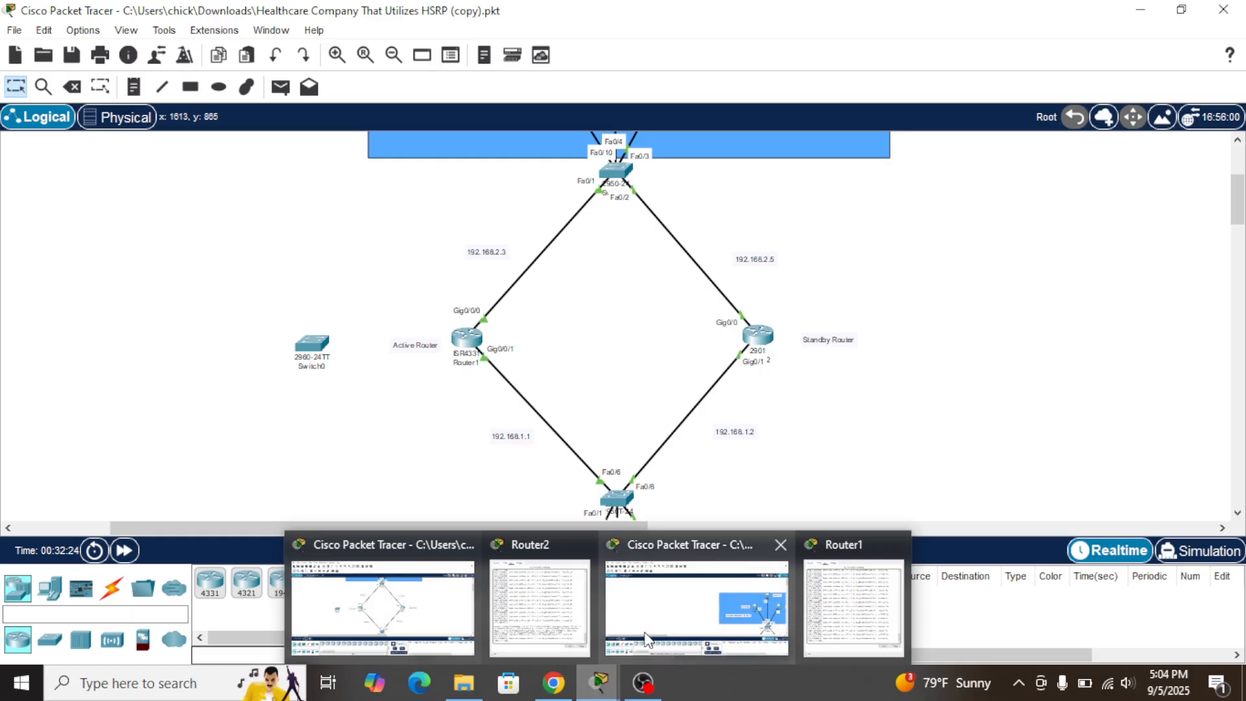
pyautogui.click(544, 615)
pyautogui.moveTo(644, 682)
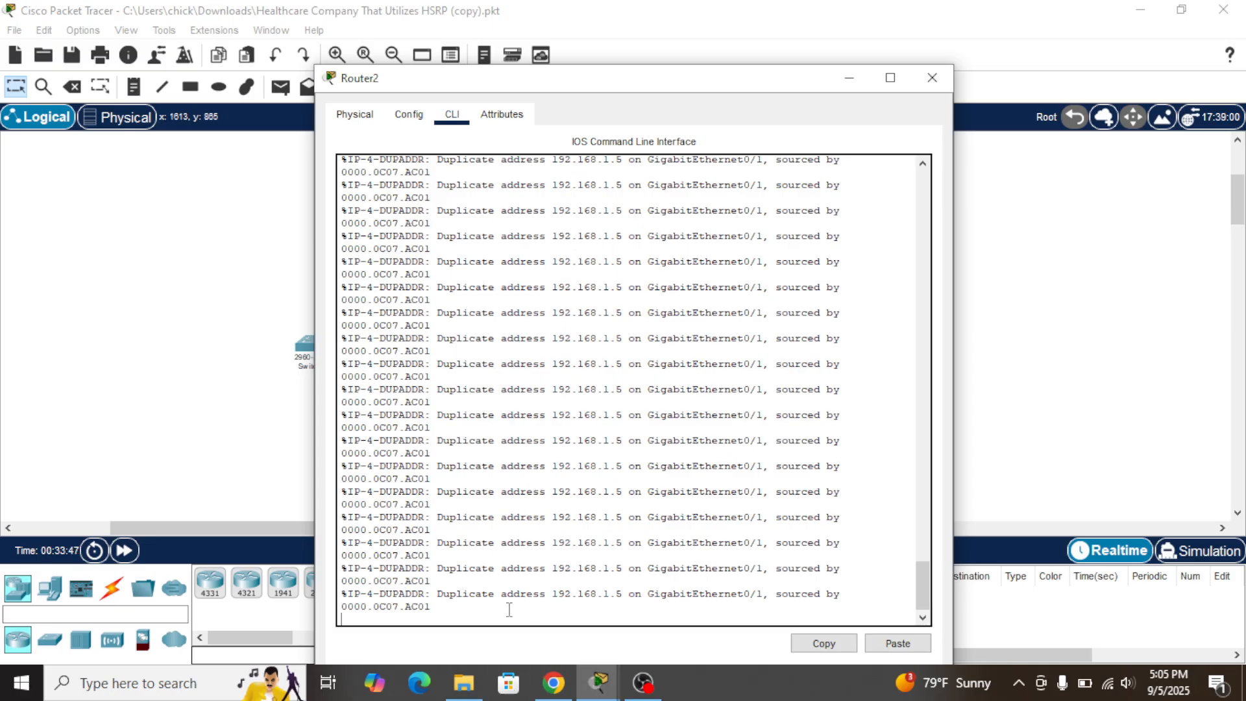
# Select and inspect Router2's last DUPADDR log lines, then bring the OBS window forward
pyautogui.moveTo(447, 606)
pyautogui.mouseDown()
pyautogui.moveTo(499, 602)
pyautogui.moveTo(438, 595)
pyautogui.mouseUp()
pyautogui.click(440, 596)
pyautogui.moveTo(438, 596); pyautogui.dragTo(653, 517)
pyautogui.click(870, 428)
pyautogui.moveTo(643, 683)
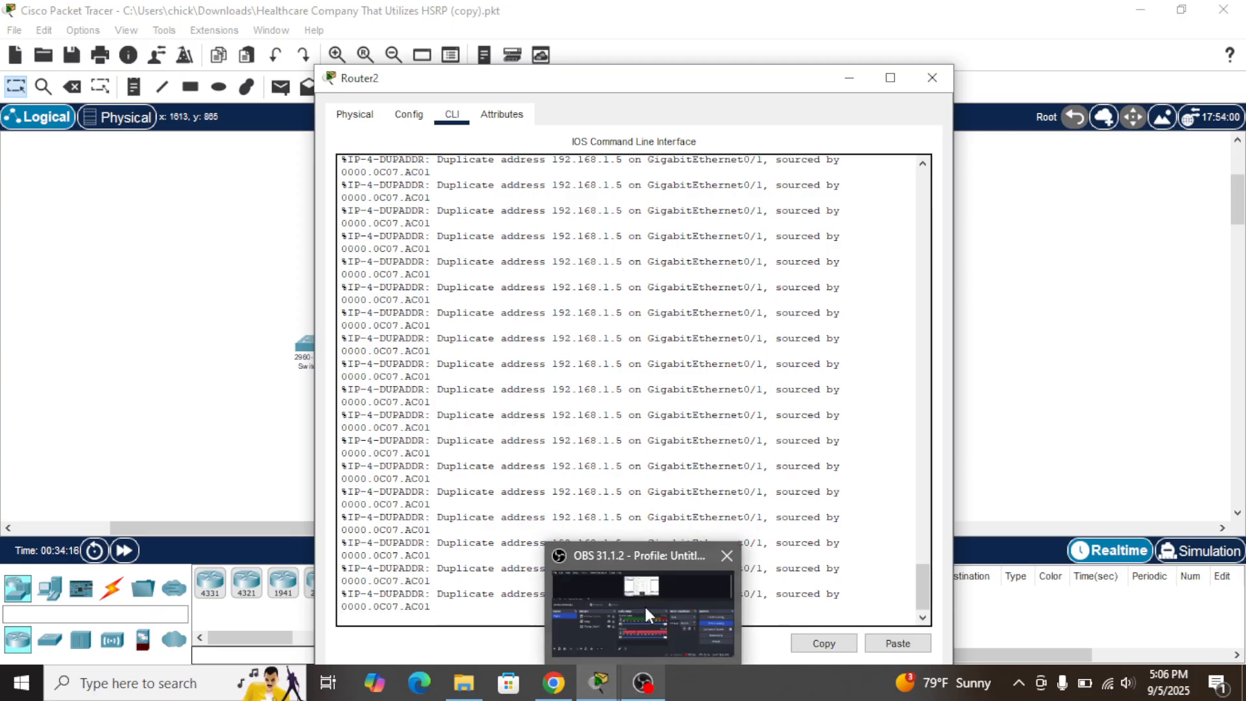
pyautogui.click(645, 606)
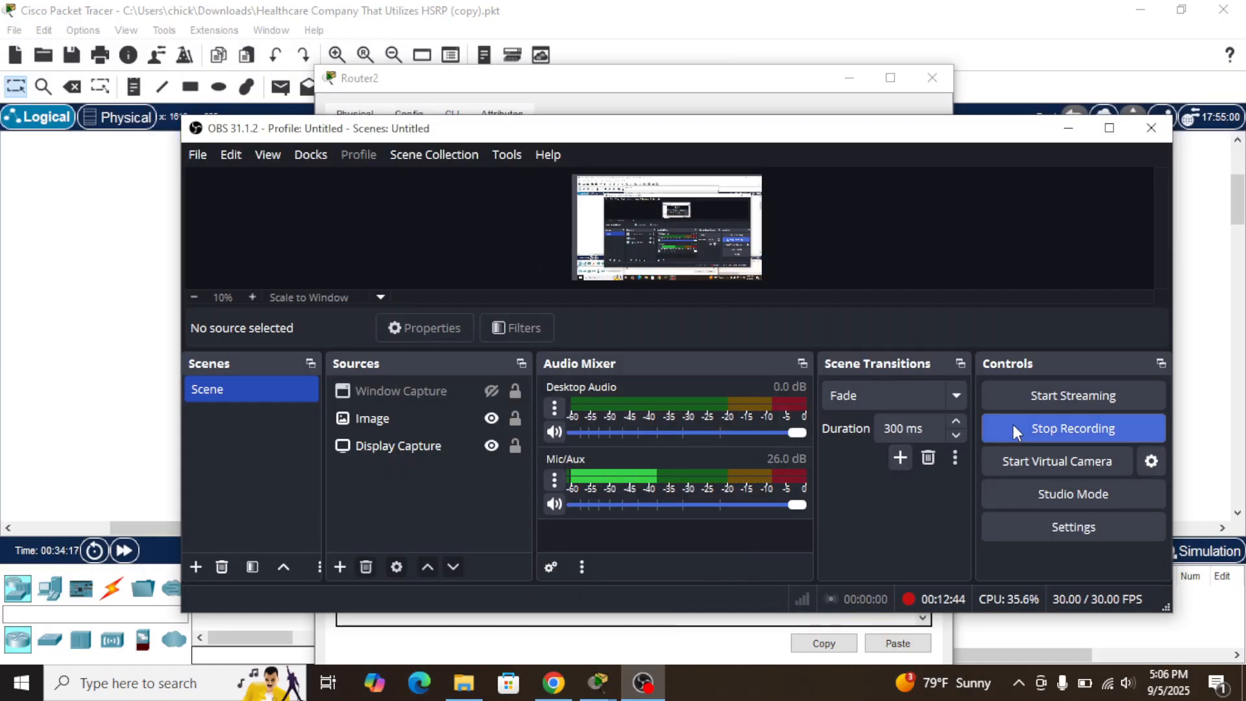